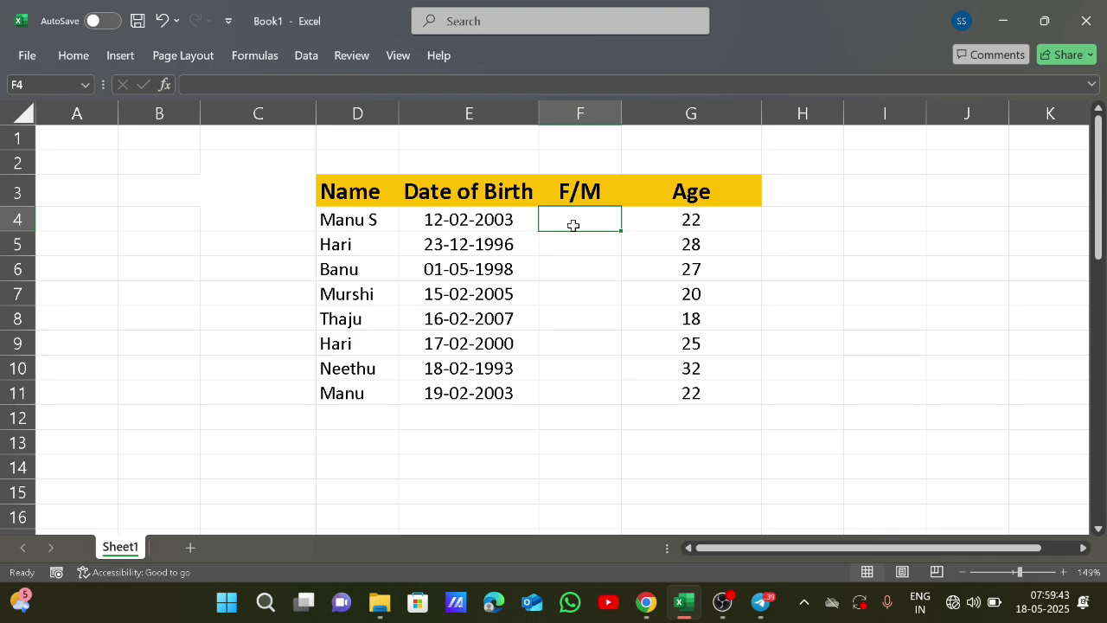
# Fill cells F4 to F8 of the F/M column with M, M, F, F and M.
pyautogui.write('M')
pyautogui.press('Return')
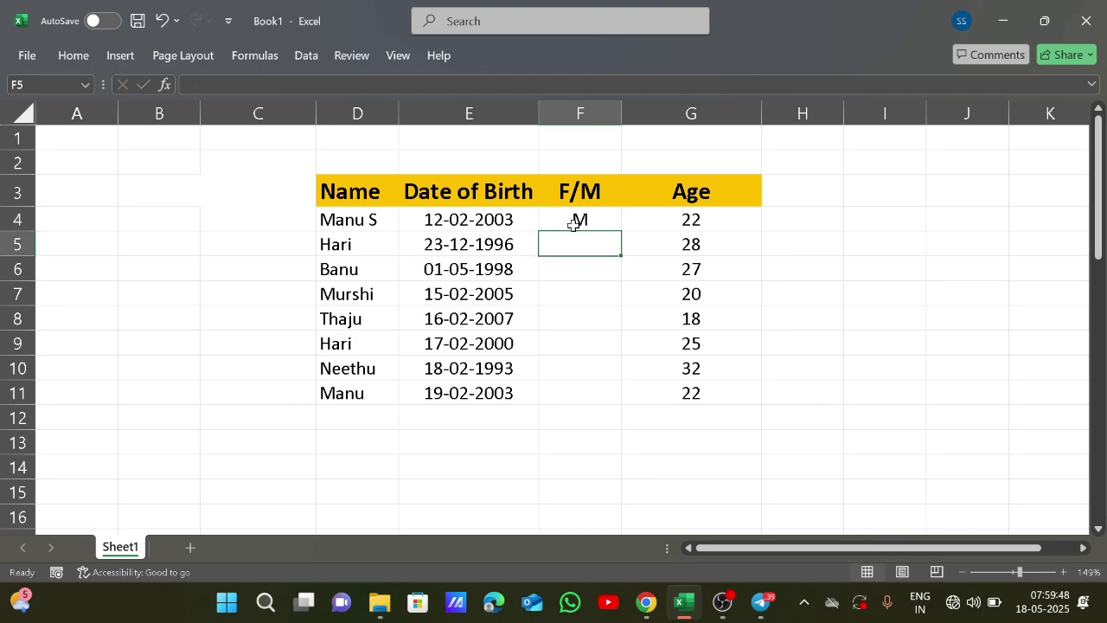
pyautogui.write('M')
pyautogui.press('Return')
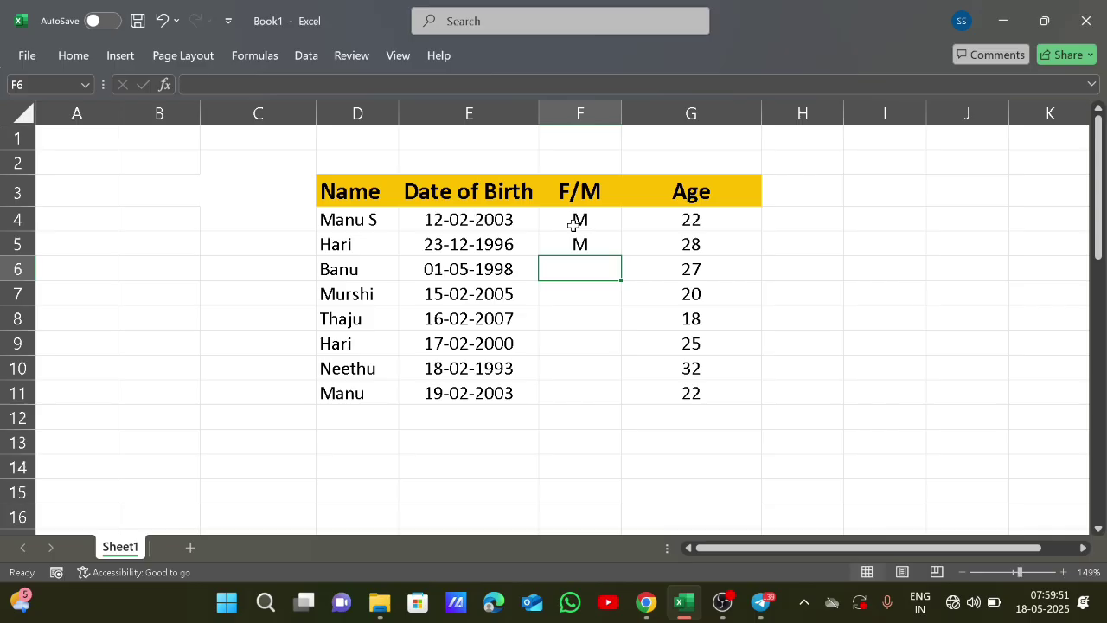
pyautogui.write('F')
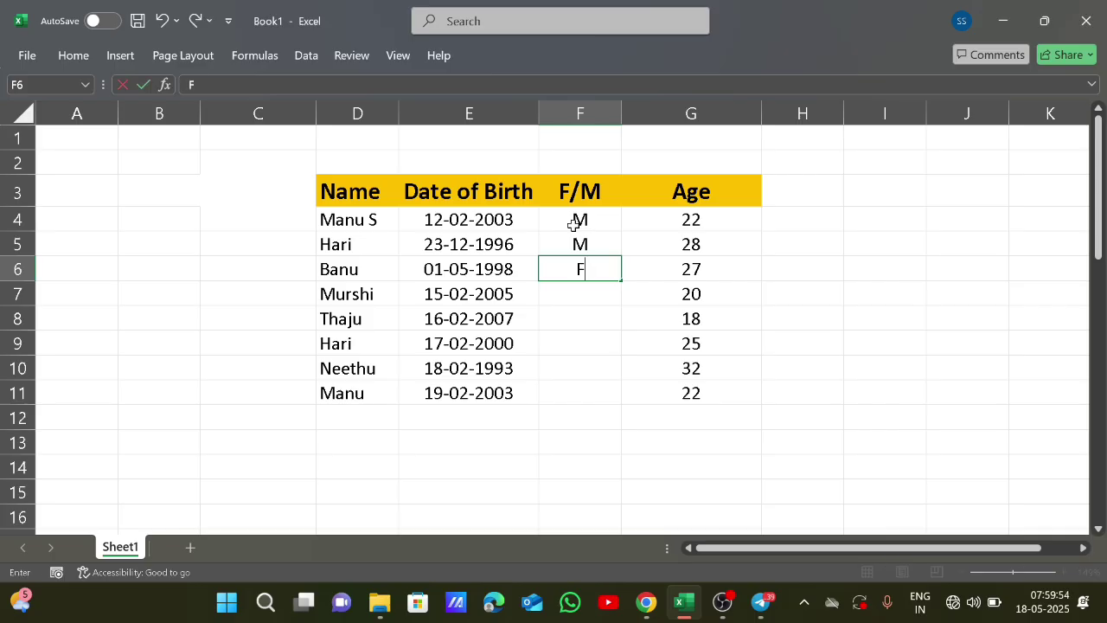
pyautogui.press('Return')
pyautogui.write('F')
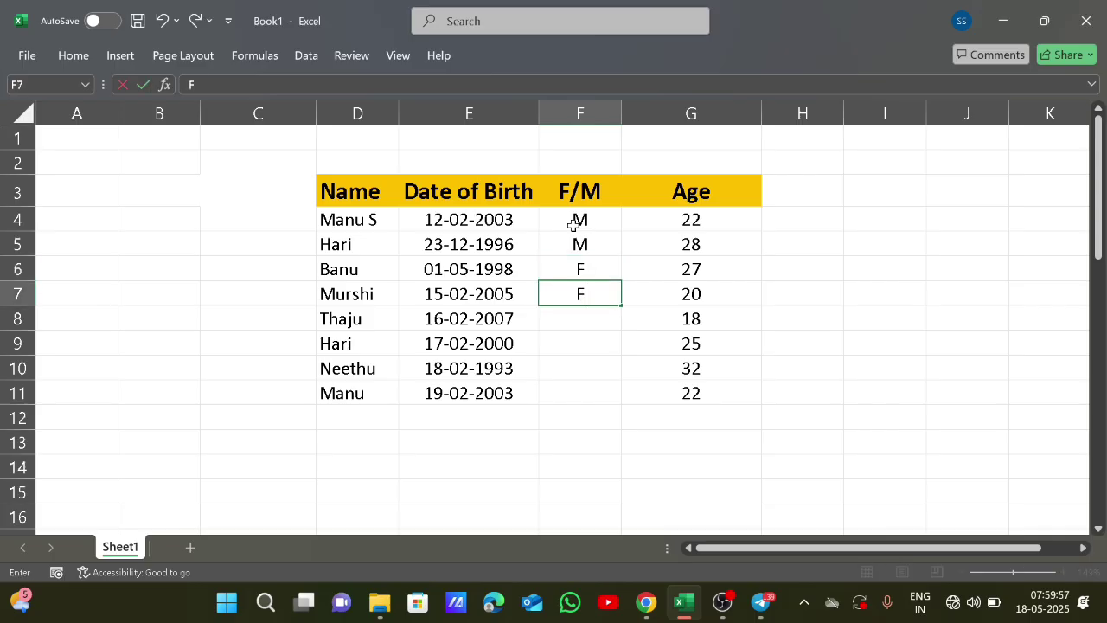
pyautogui.press('Return')
pyautogui.write('M')
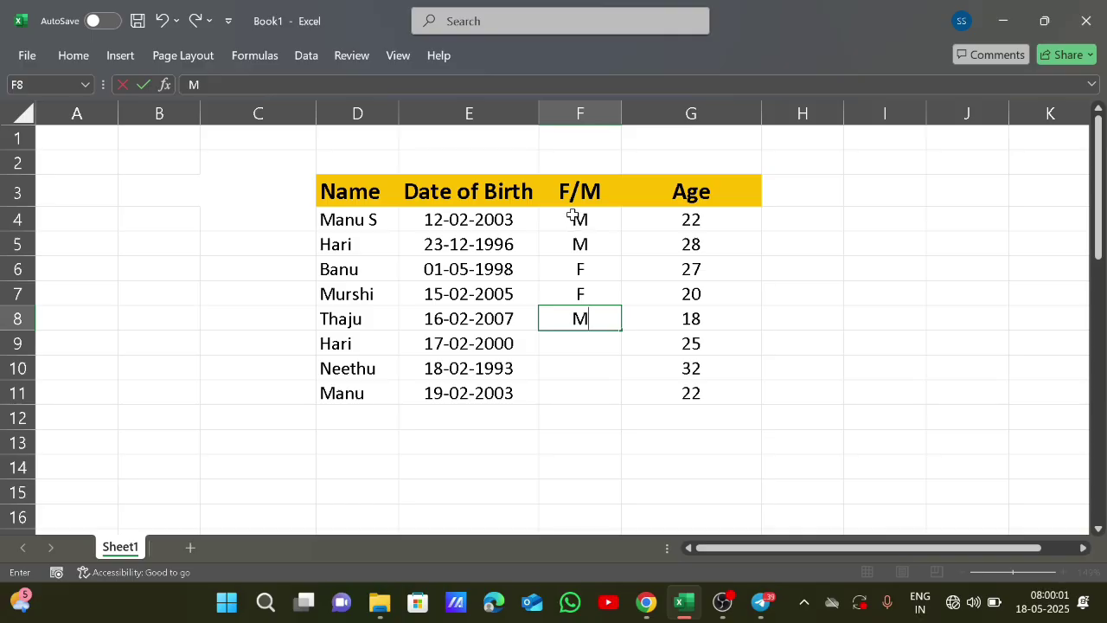
# Clear the entries in cells F4 to F8 of the F/M column.
pyautogui.click(573, 216)
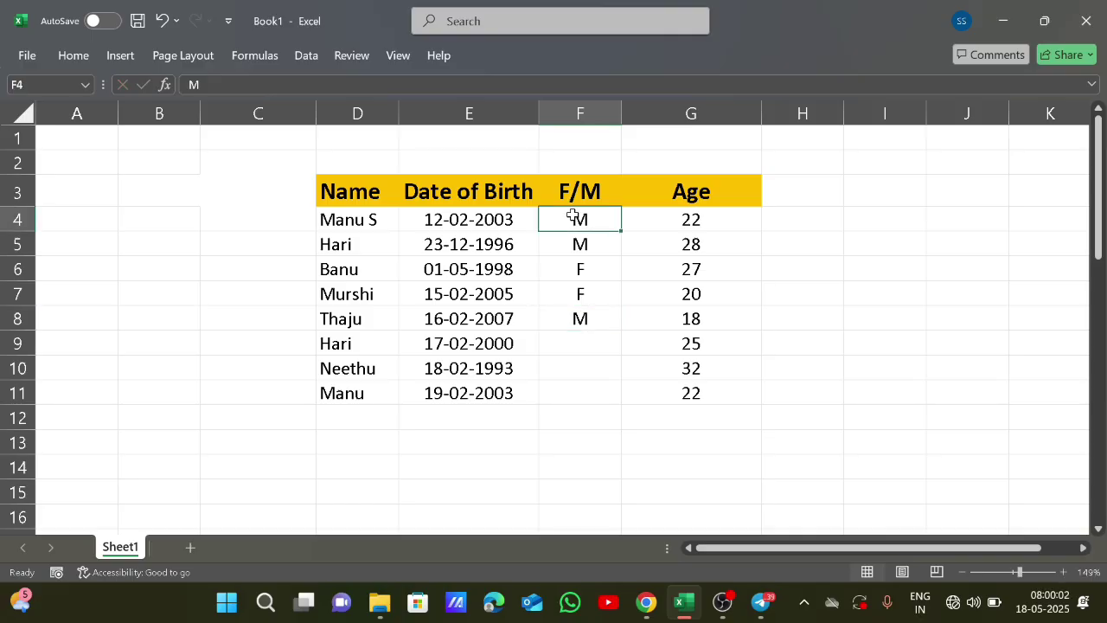
pyautogui.moveTo(573, 216); pyautogui.dragTo(552, 307)
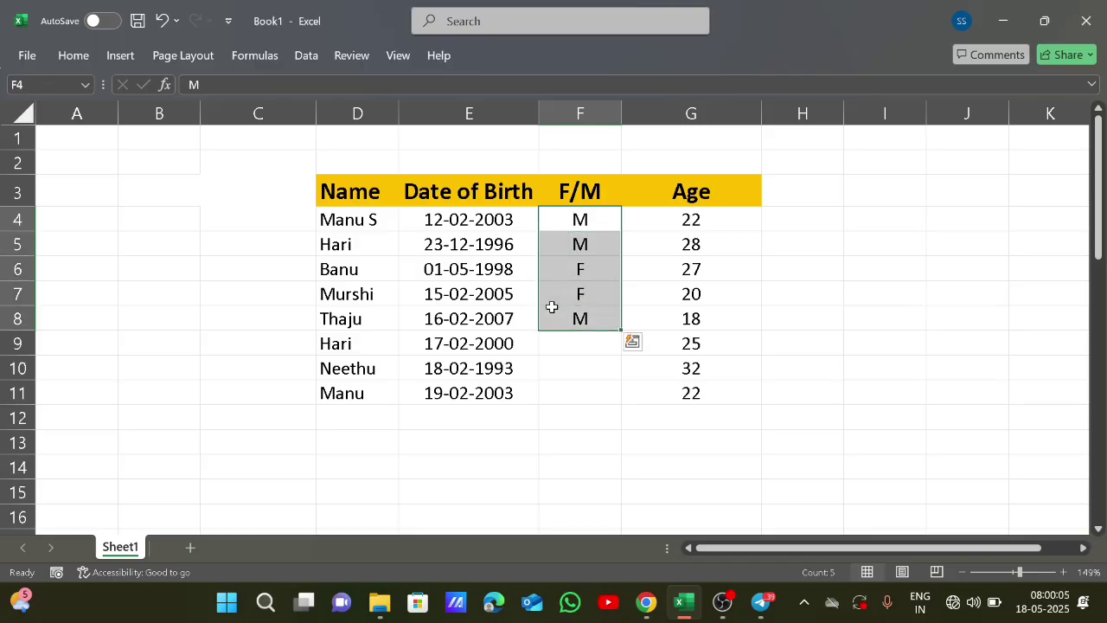
pyautogui.press('Delete')
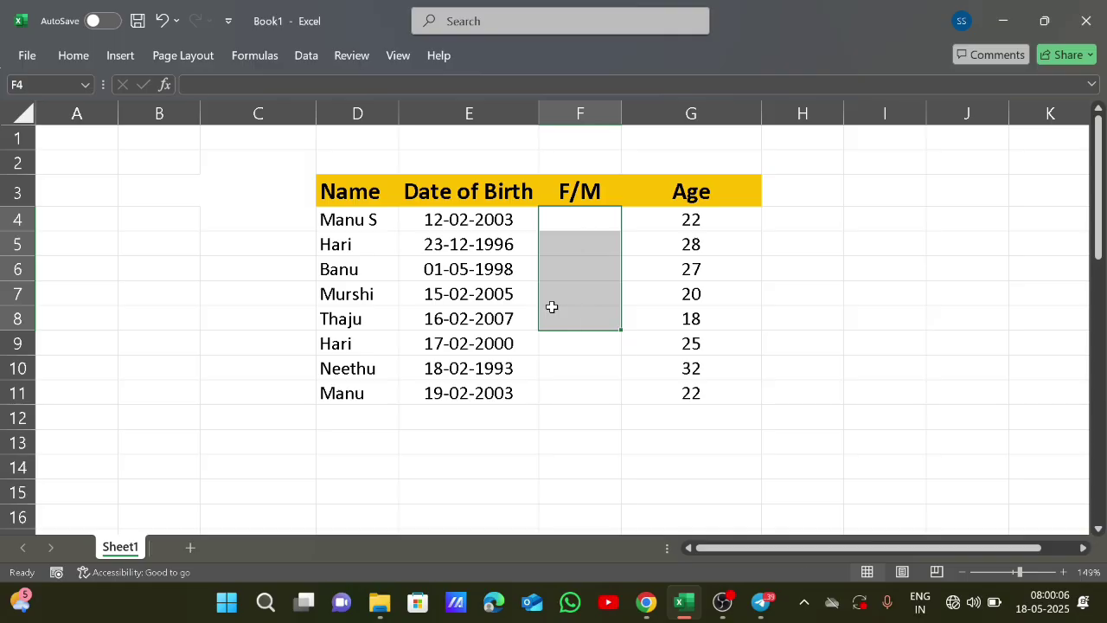
# Apply list data validation with the source values M and F to cells F4 to F11.
pyautogui.click(554, 220)
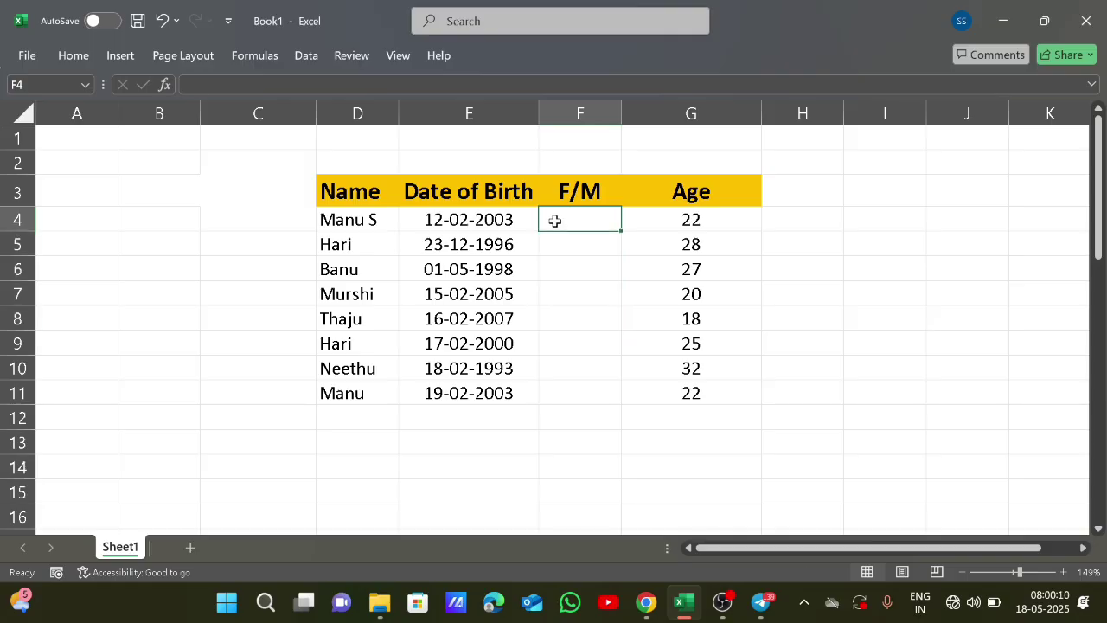
pyautogui.moveTo(555, 221); pyautogui.dragTo(568, 386)
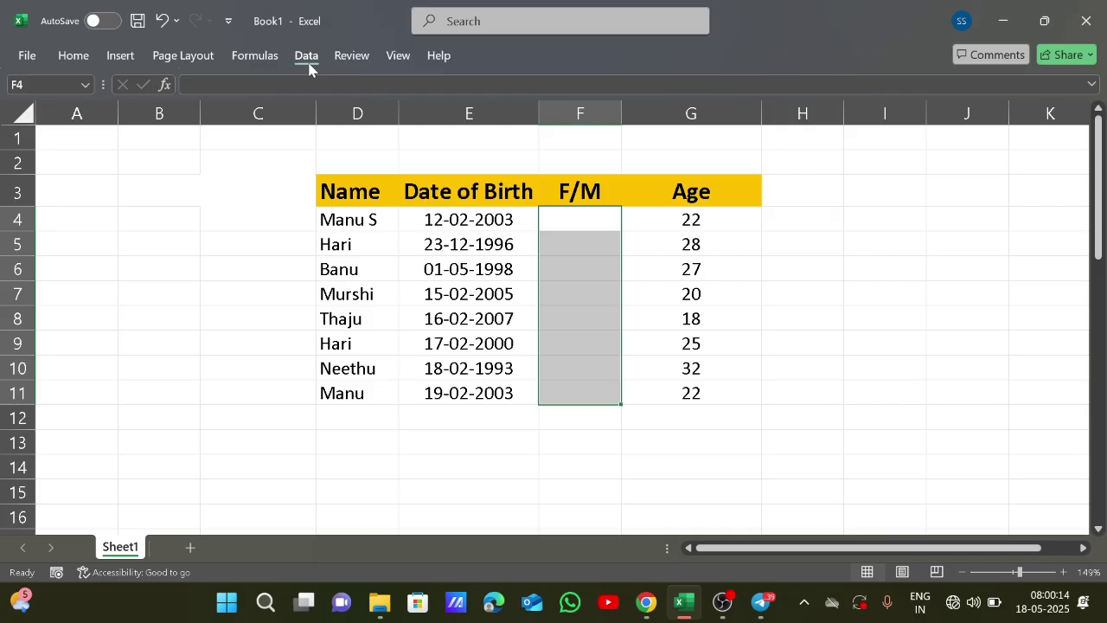
pyautogui.click(309, 65)
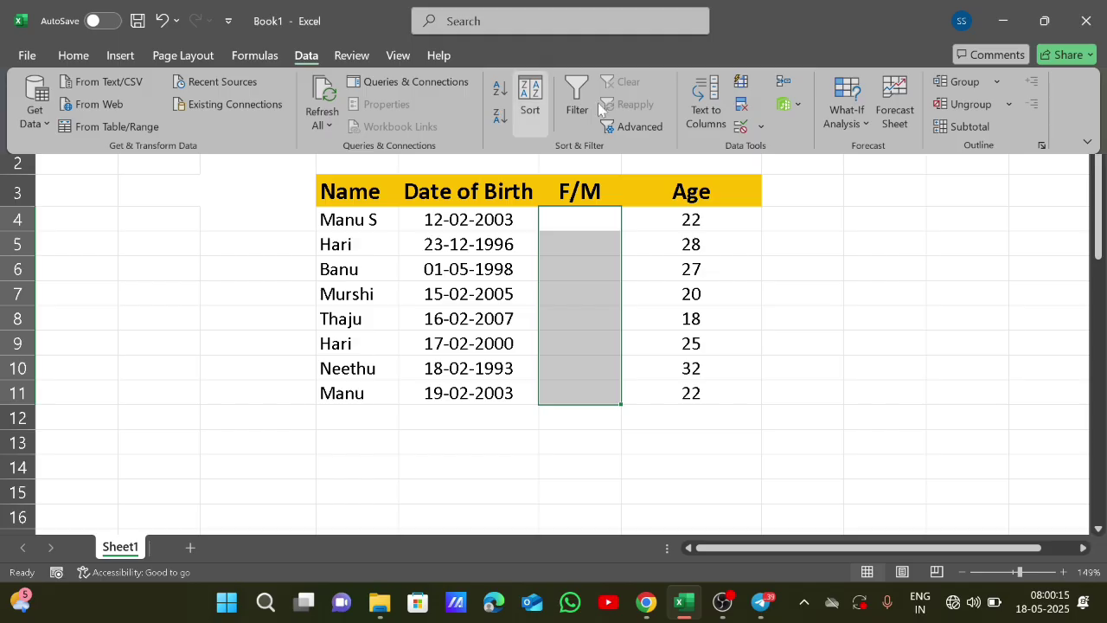
pyautogui.click(761, 127)
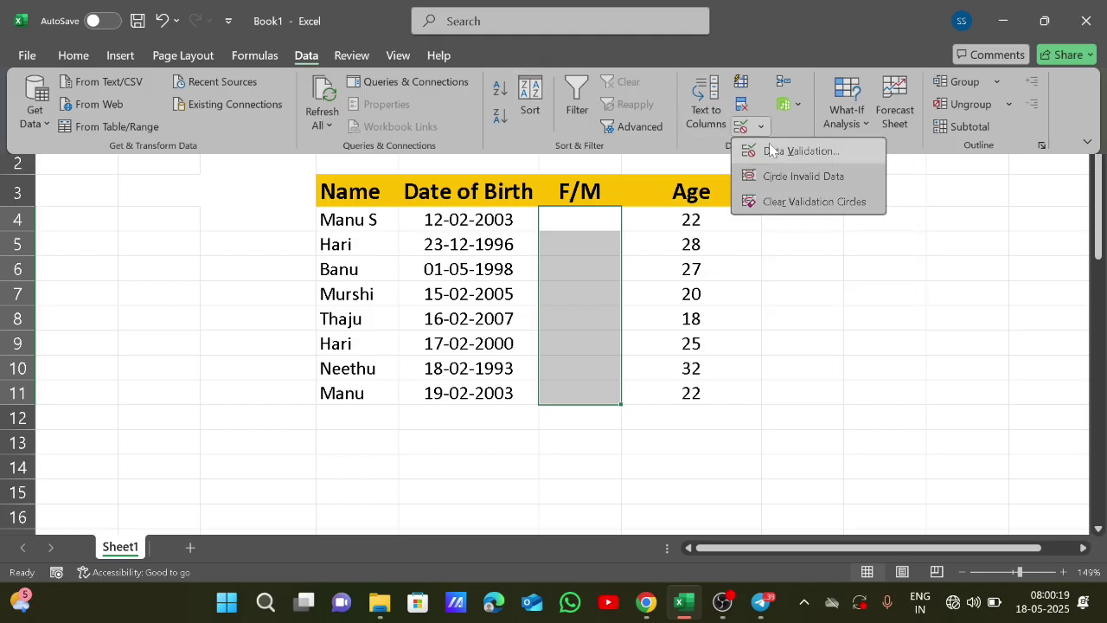
pyautogui.click(771, 151)
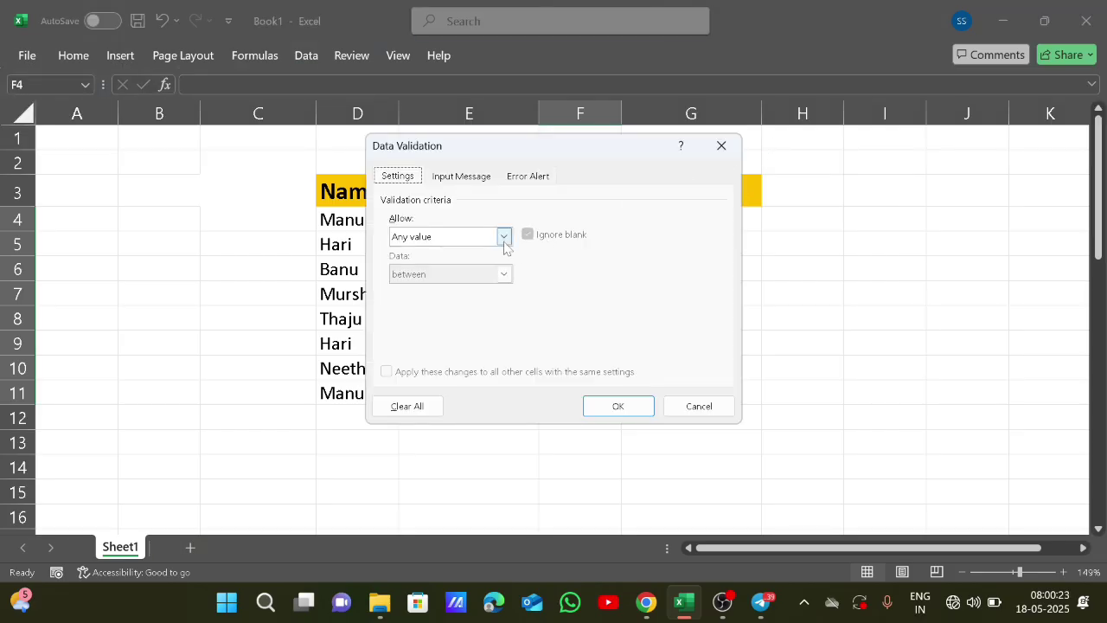
pyautogui.click(503, 237)
pyautogui.click(490, 290)
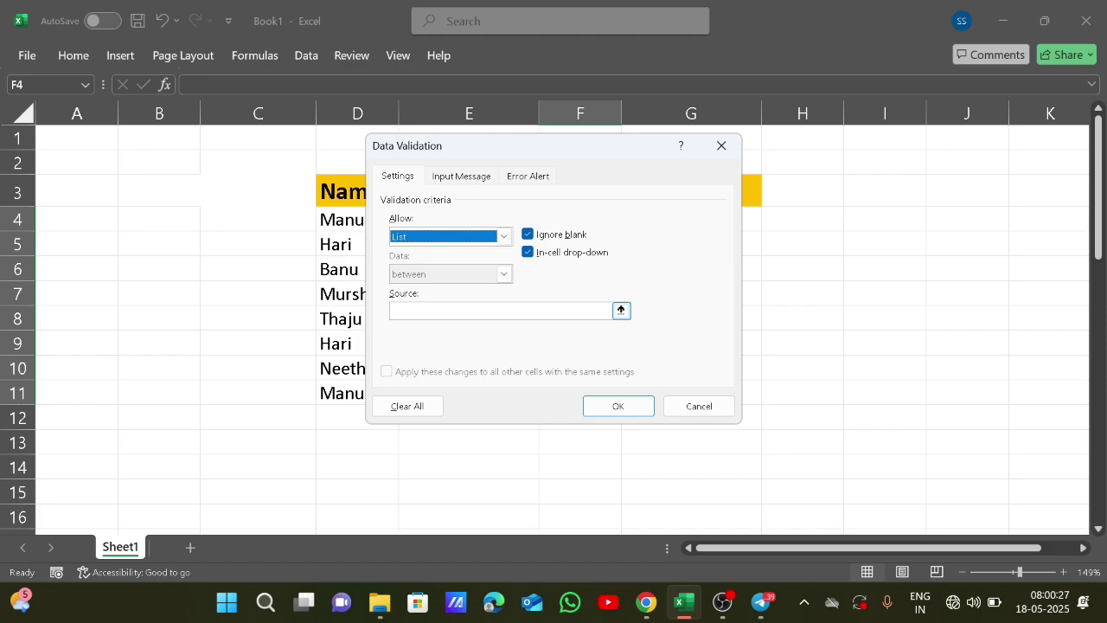
pyautogui.click(484, 311)
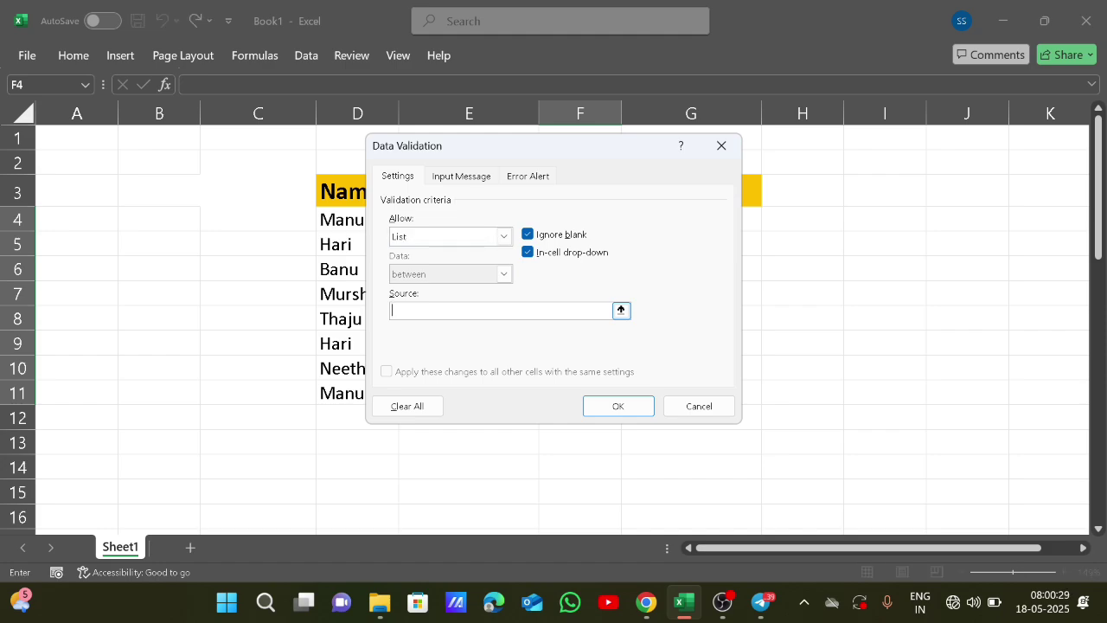
pyautogui.write('M, F')
pyautogui.click(591, 407)
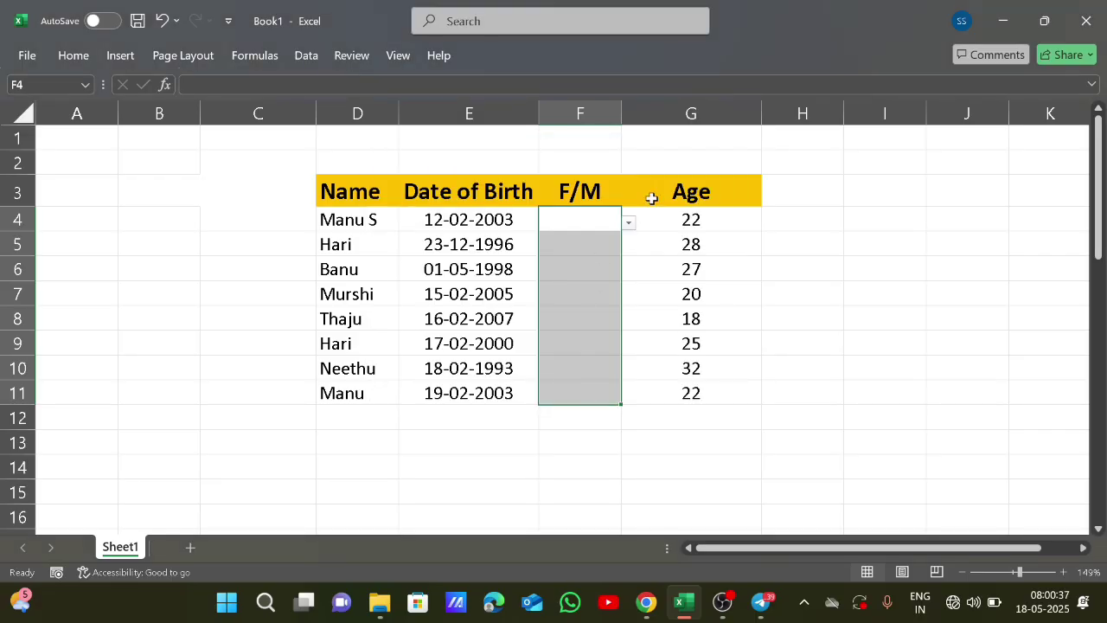
# Choose M from the in-cell drop-down lists of F4 and F5.
pyautogui.click(628, 223)
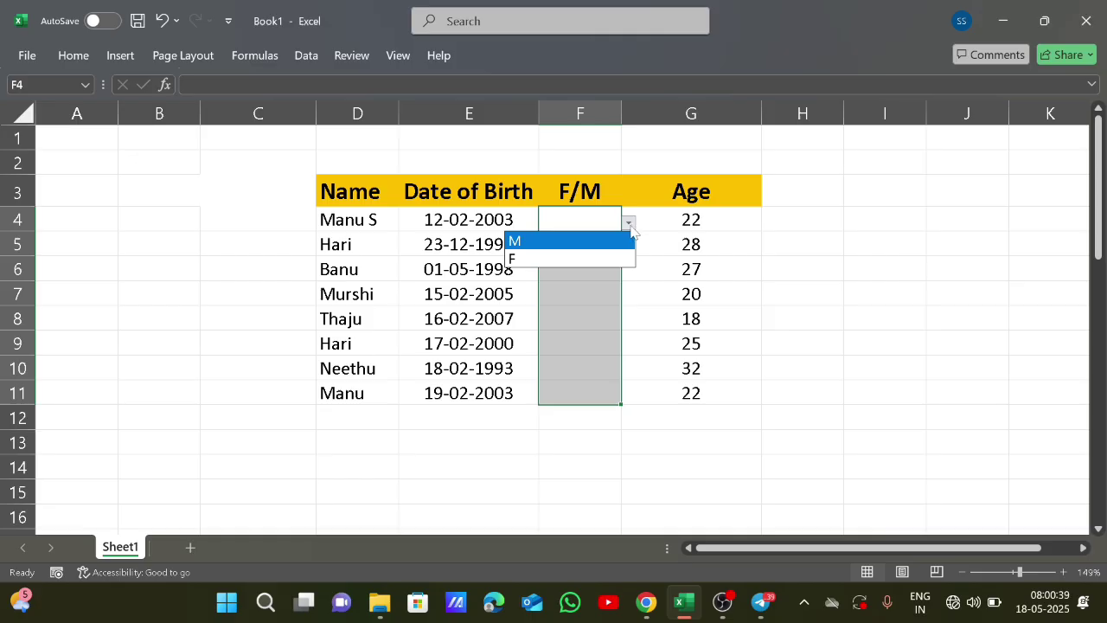
pyautogui.click(625, 240)
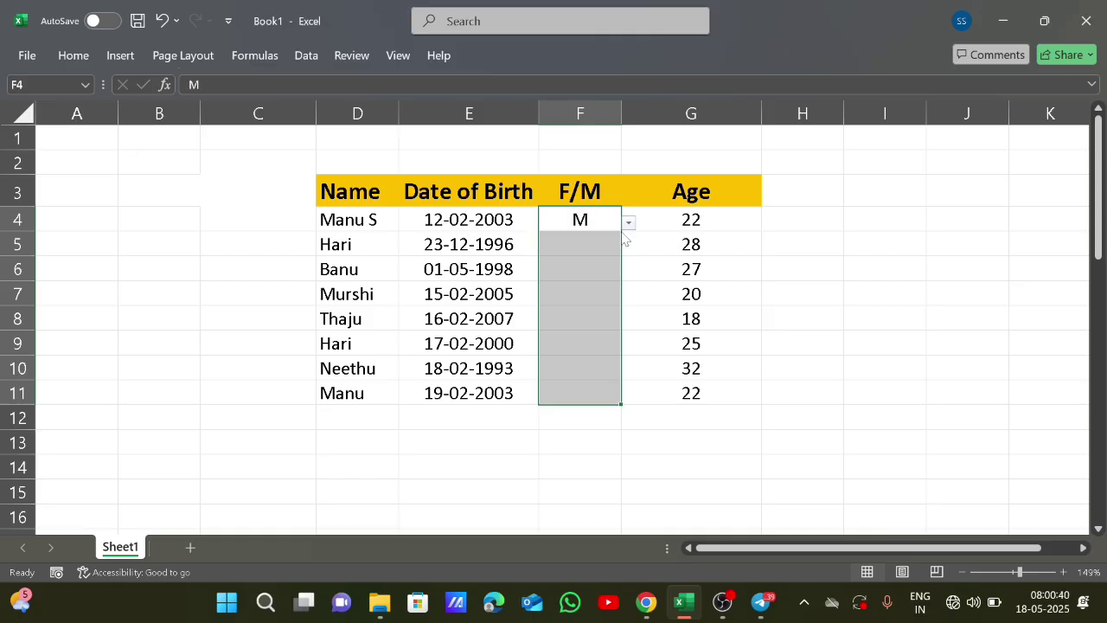
pyautogui.click(607, 253)
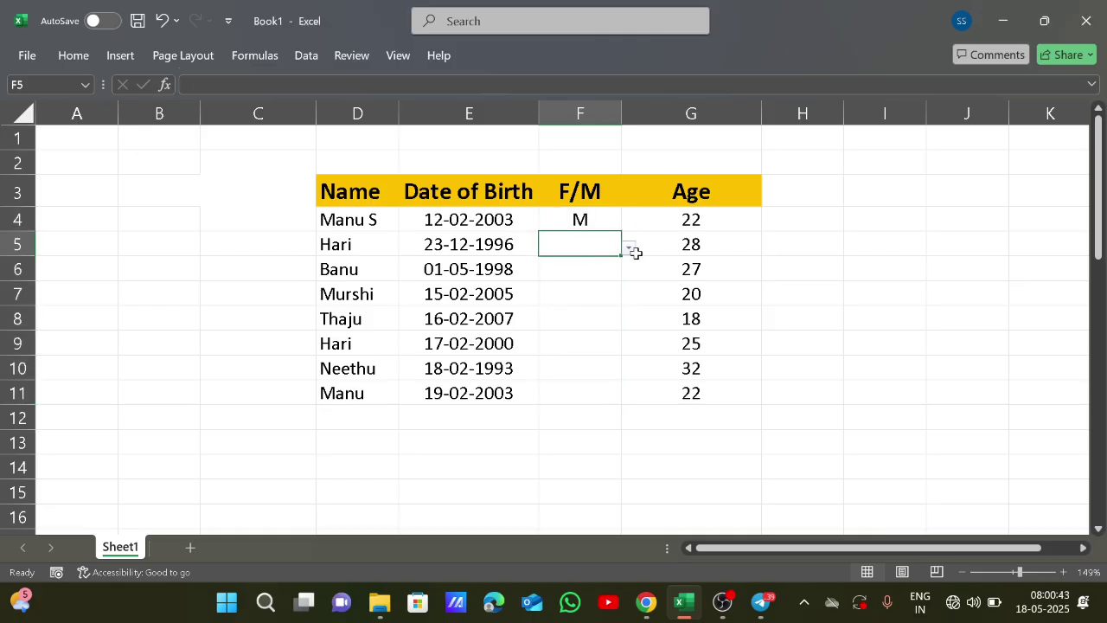
pyautogui.click(629, 248)
pyautogui.press('Down')
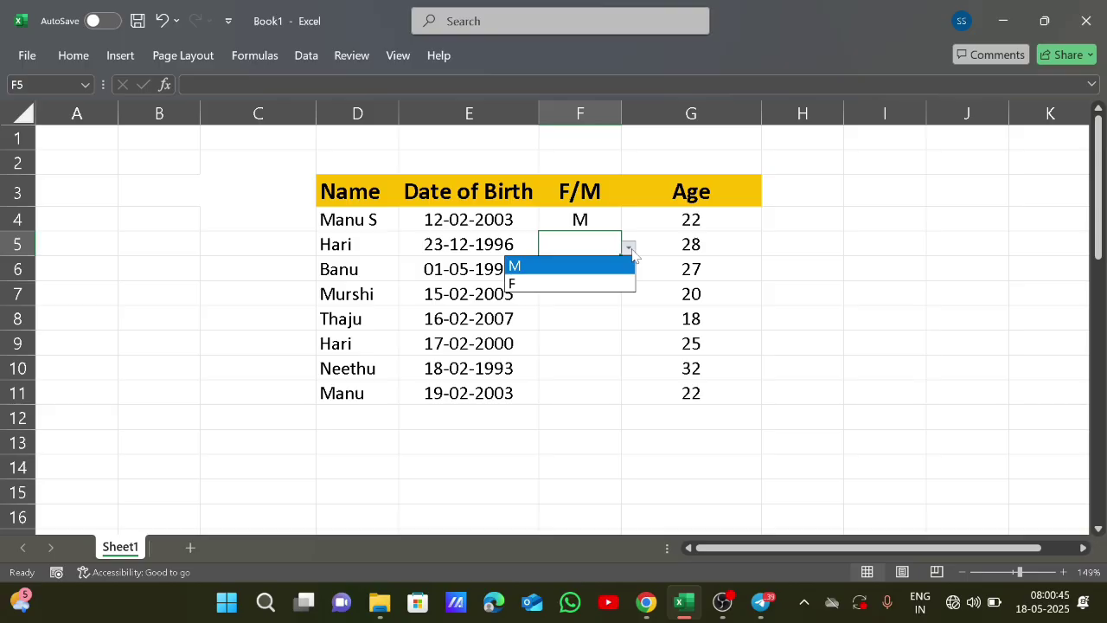
pyautogui.press('Return')
pyautogui.press('Down')
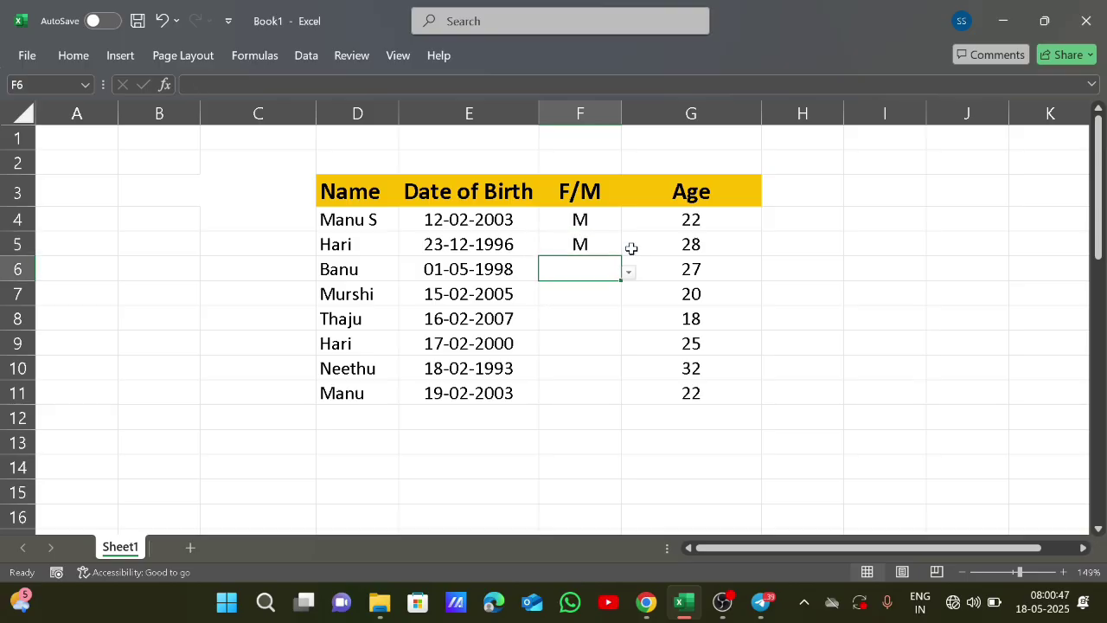
# Choose F from the in-cell drop-down lists of F6 and F7.
pyautogui.press('Down')
pyautogui.press('Up')
pyautogui.click(628, 273)
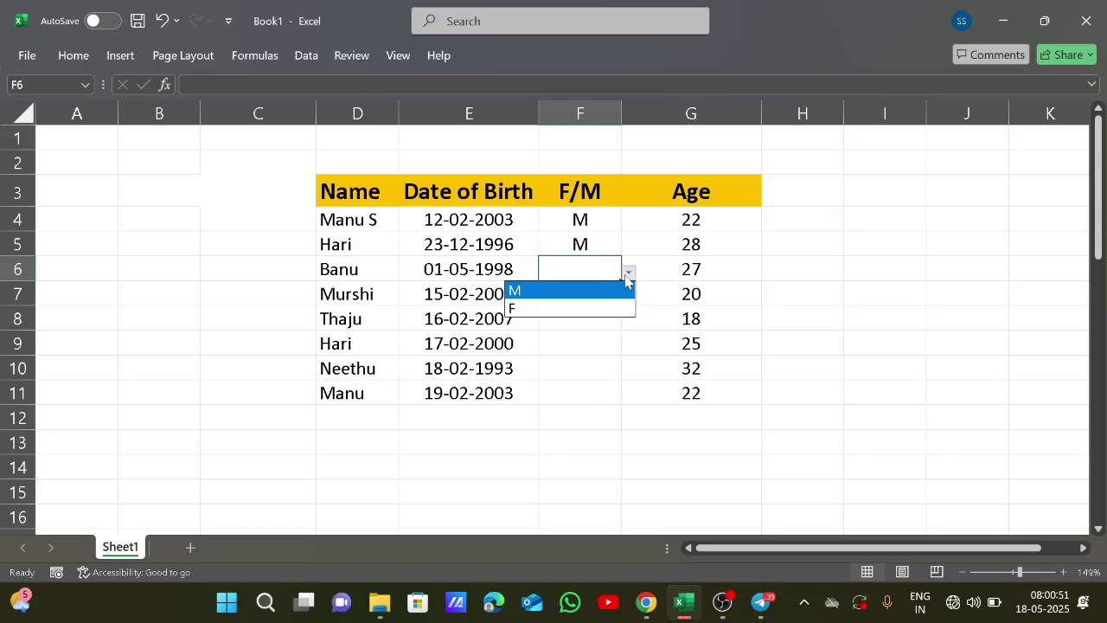
pyautogui.press('Down')
pyautogui.press('Return')
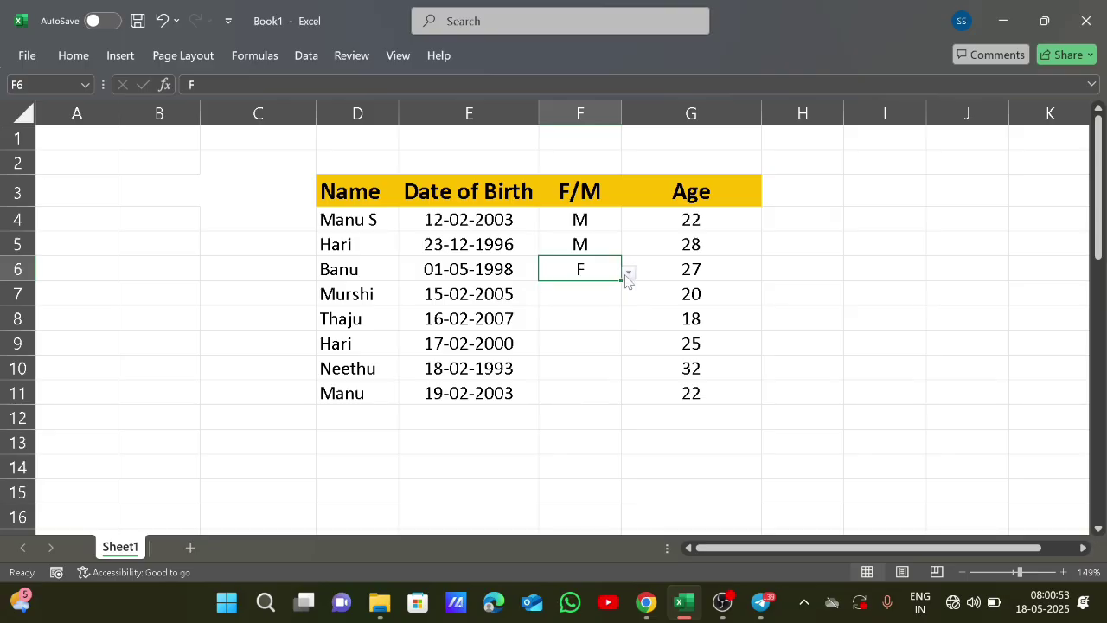
pyautogui.press('Down')
pyautogui.click(630, 298)
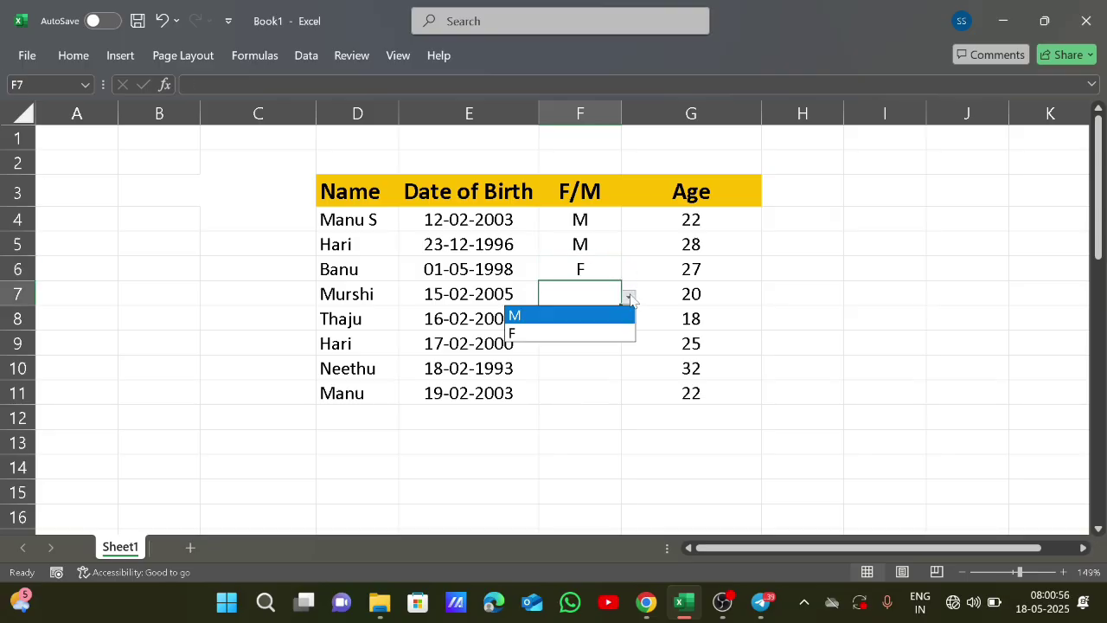
pyautogui.press('Down')
pyautogui.press('Return')
# Choose M from the in-cell drop-down lists of F8 and F9.
pyautogui.click(607, 319)
pyautogui.click(630, 323)
pyautogui.press('Return')
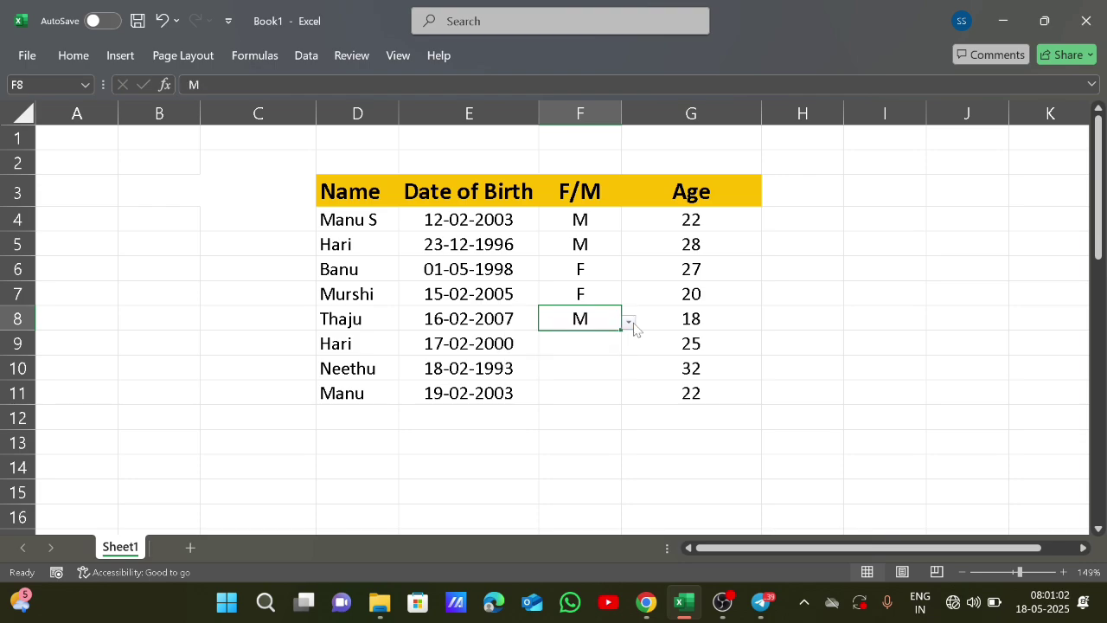
pyautogui.click(594, 347)
pyautogui.click(629, 348)
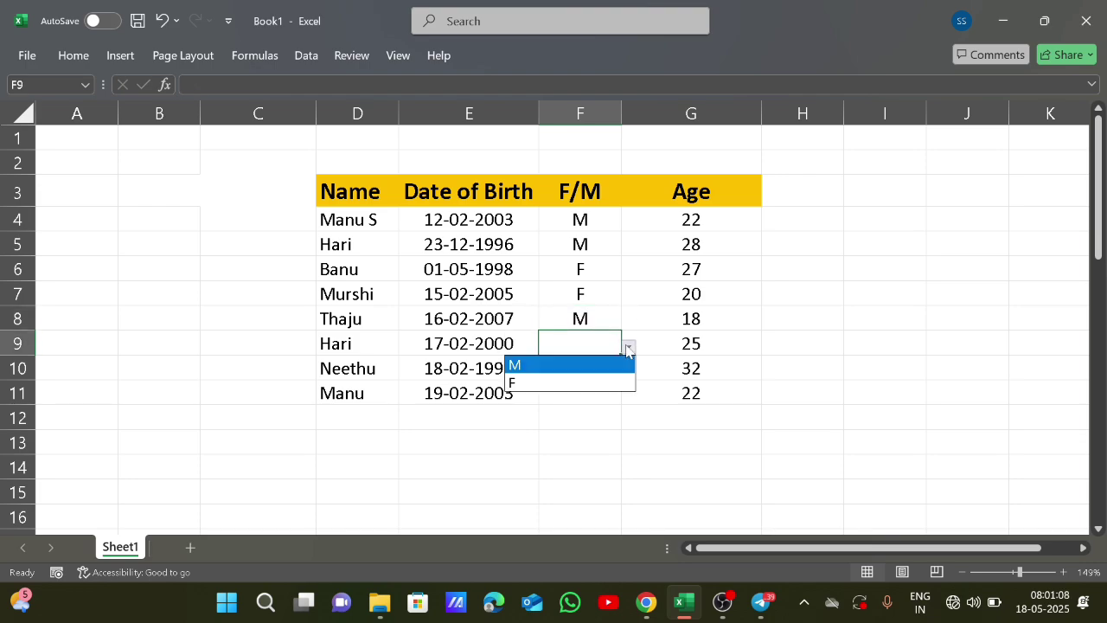
pyautogui.click(617, 361)
# Choose M for F11 and F for F10 from their in-cell drop-down lists.
pyautogui.click(598, 373)
pyautogui.click(628, 373)
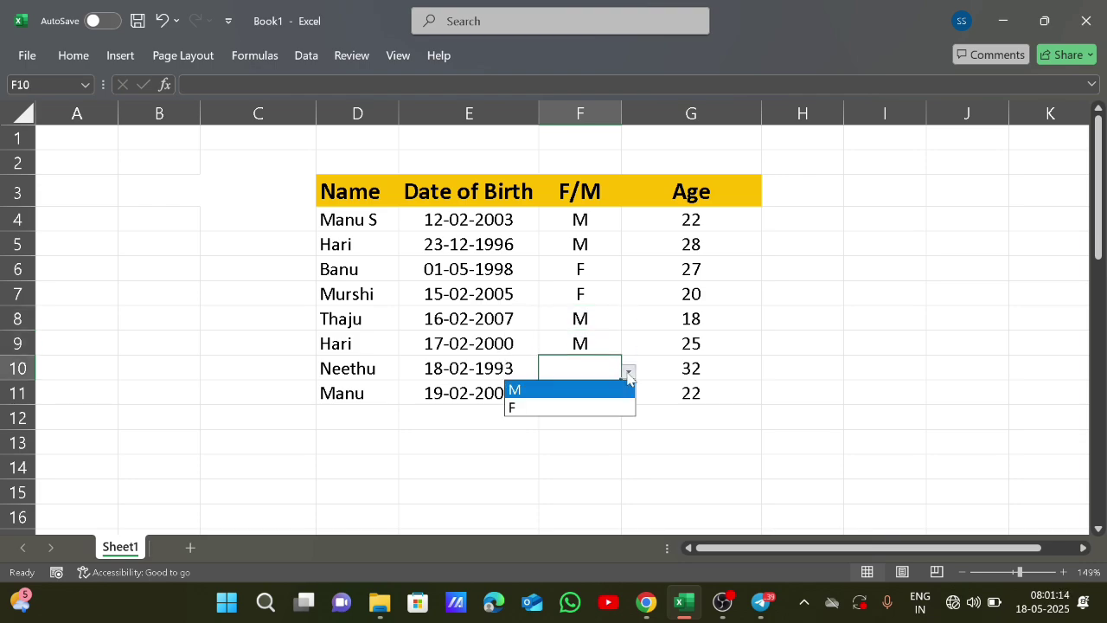
pyautogui.click(597, 389)
pyautogui.click(588, 389)
pyautogui.click(629, 397)
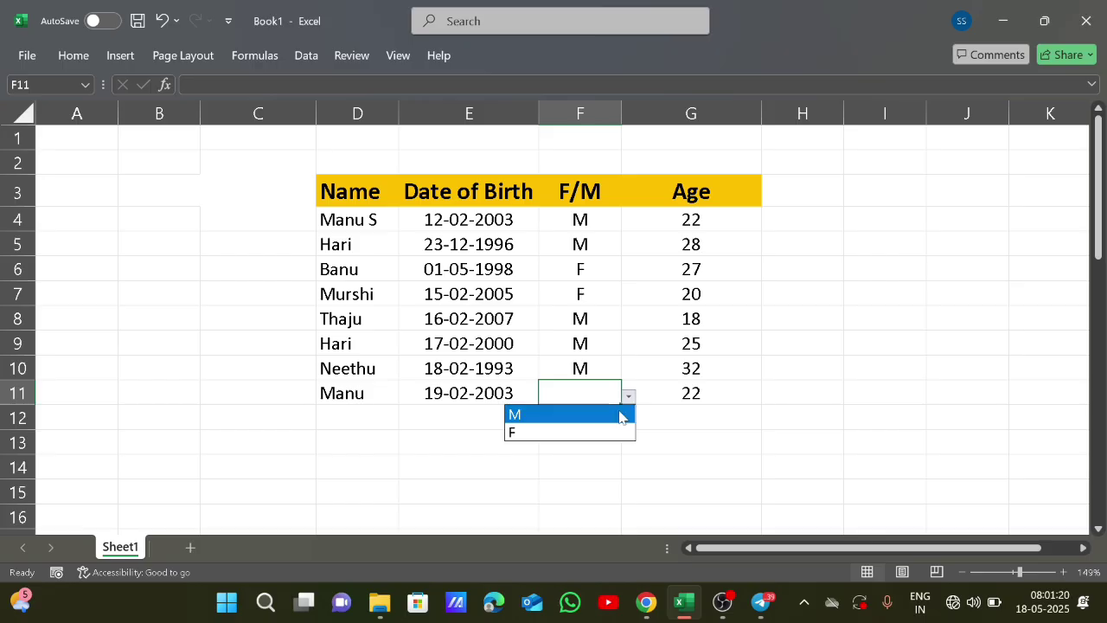
pyautogui.click(601, 371)
pyautogui.click(629, 372)
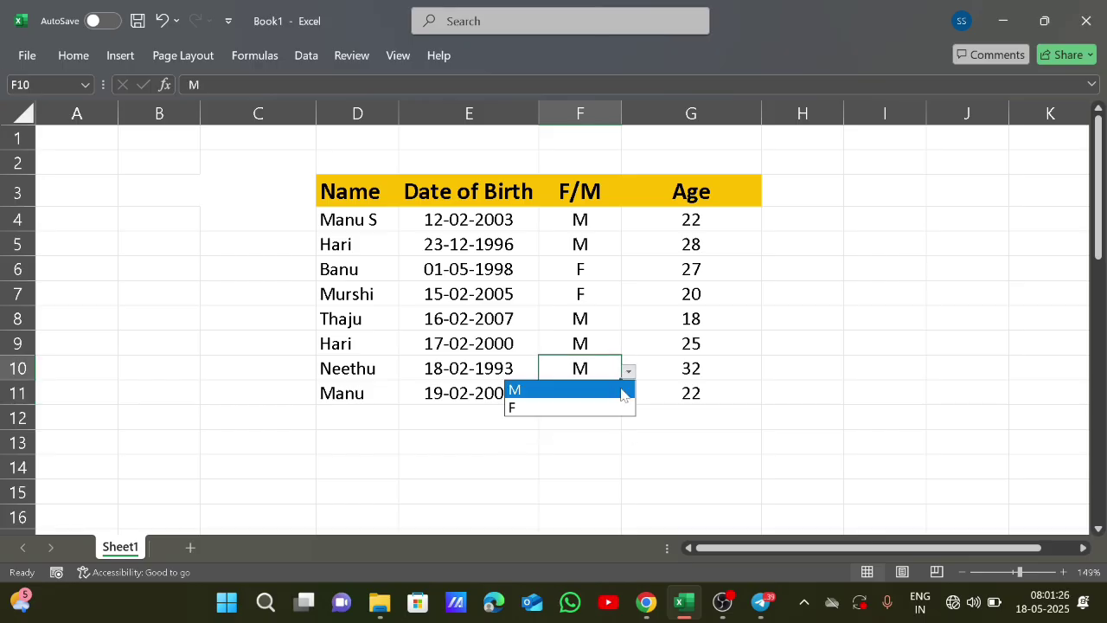
pyautogui.click(613, 404)
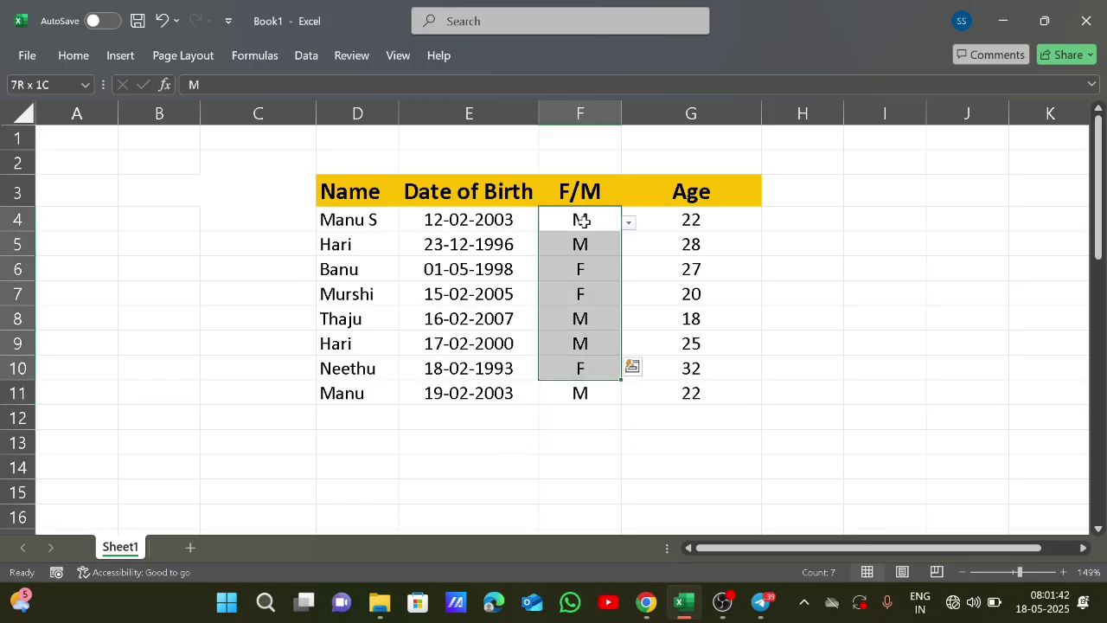
# Clear all F/M entries in cells F4 to F11.
pyautogui.hotkey('shift', 'Down')
pyautogui.press('Delete')
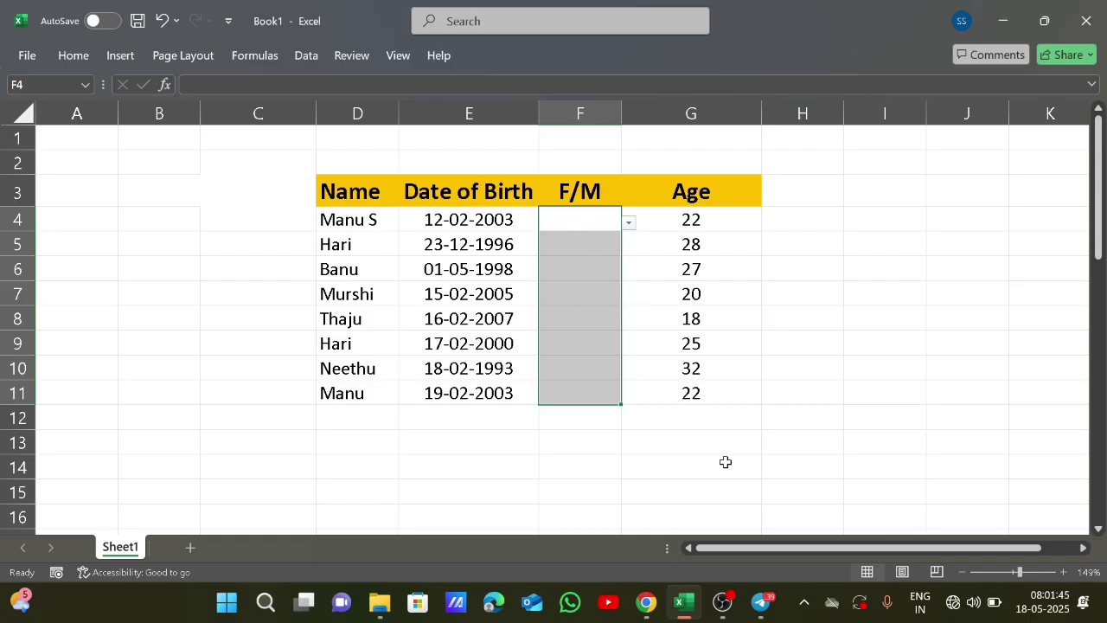
# Enter male in cells F4 and F5 and female in F6 of the F/M column.
pyautogui.write('male')
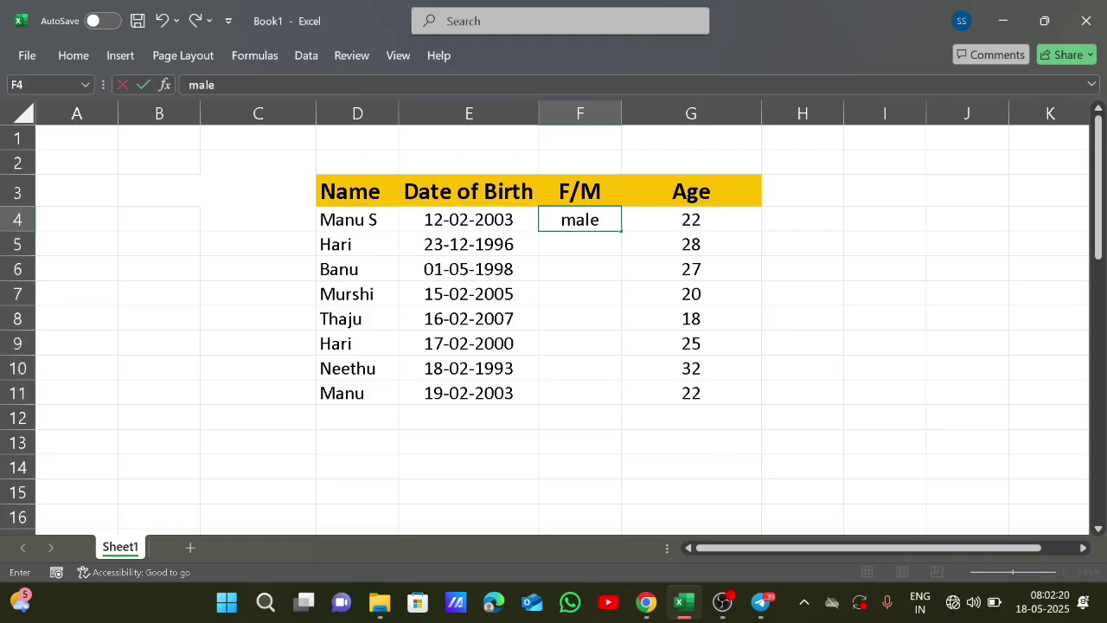
pyautogui.press('Return')
pyautogui.write('fe')
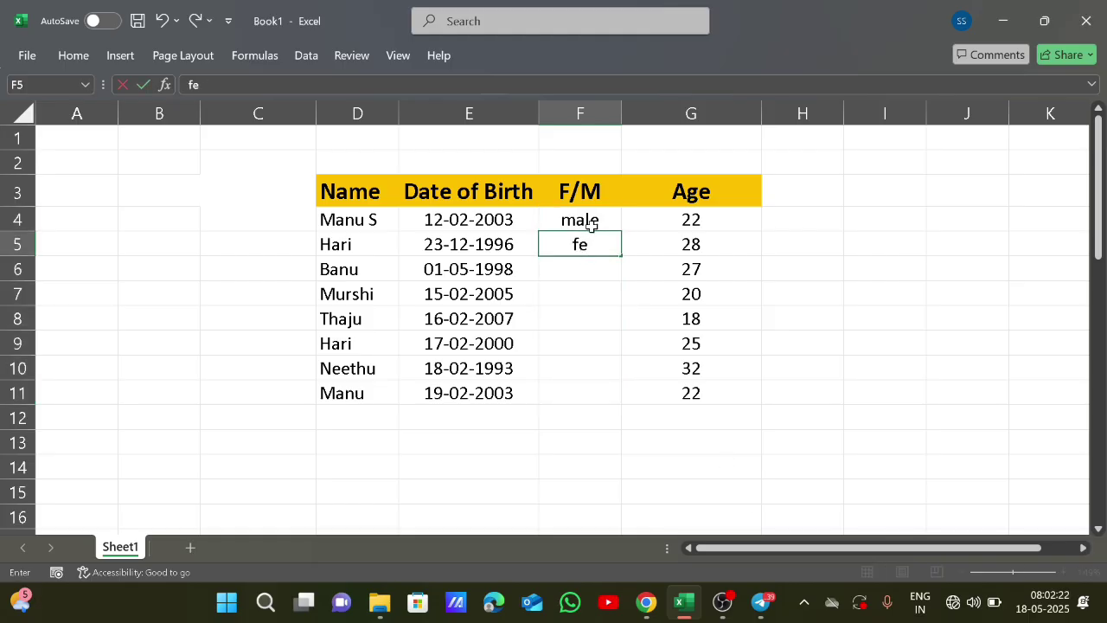
pyautogui.press('BackSpace')
pyautogui.press('BackSpace')
pyautogui.write('male')
pyautogui.press('Return')
pyautogui.write('female')
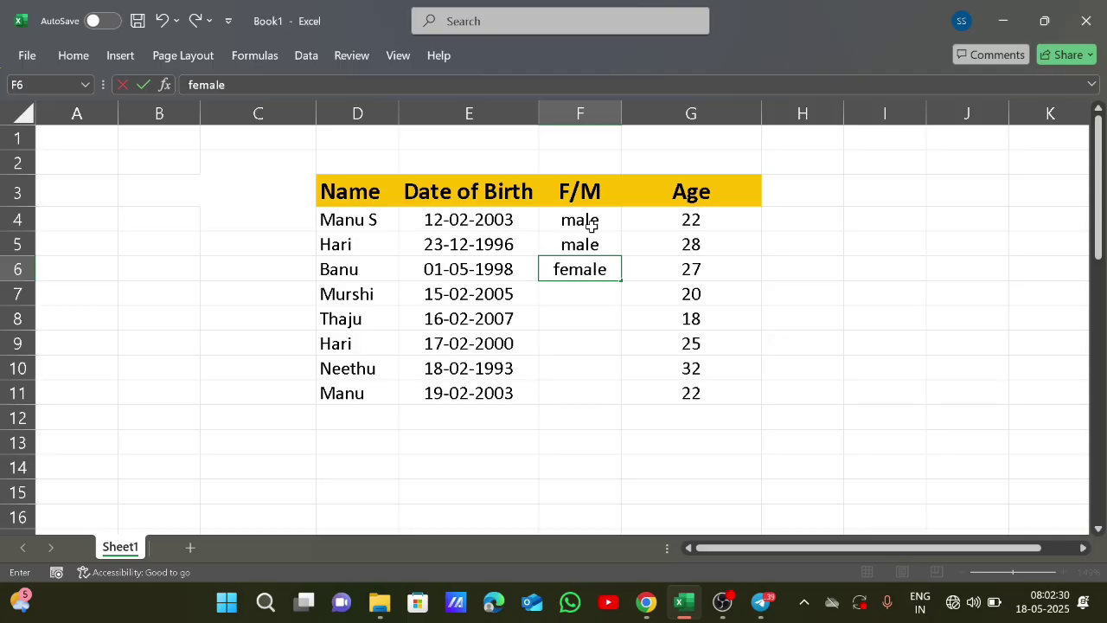
# Clear the manually entered values from cells F4 to F6.
pyautogui.hotkey('shift', 'Up')
pyautogui.hotkey('shift', 'Up')
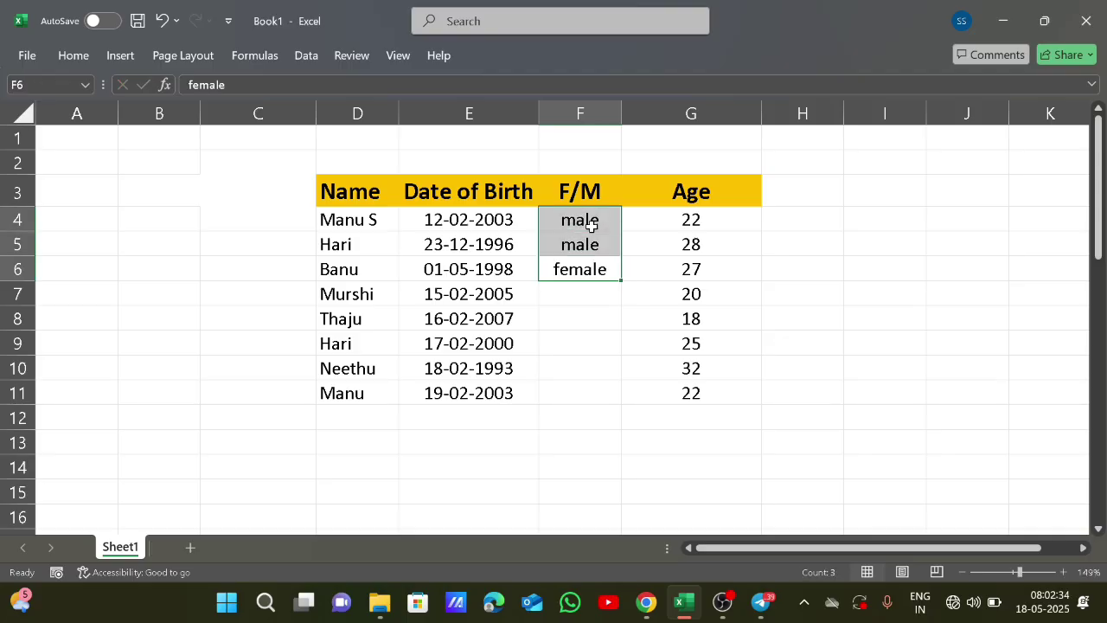
pyautogui.press('Delete')
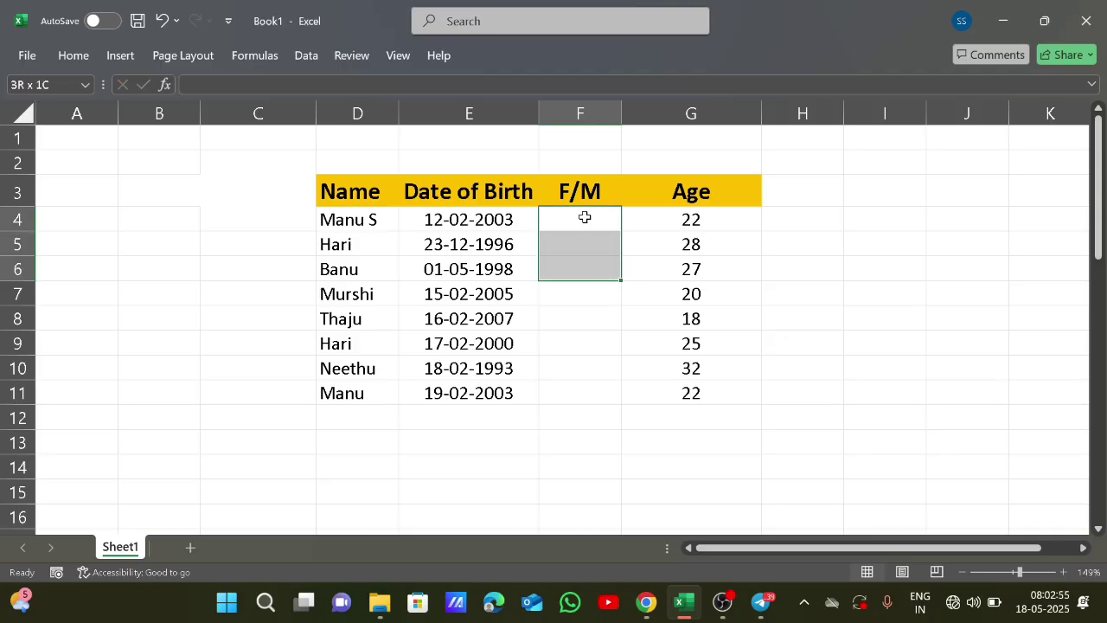
# Start a data validation rule on cells F4 to F11 that allows a List.
pyautogui.hotkey('shift', 'Down')
pyautogui.hotkey('shift', 'Down')
pyautogui.hotkey('shift', 'Down')
pyautogui.hotkey('shift', 'Down')
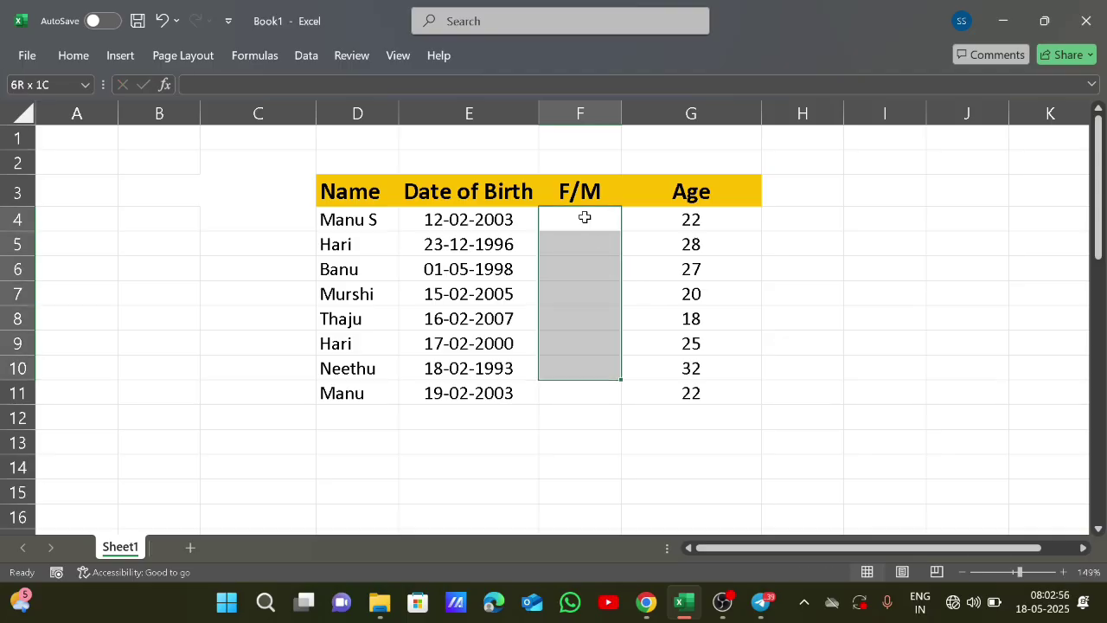
pyautogui.hotkey('shift', 'Down')
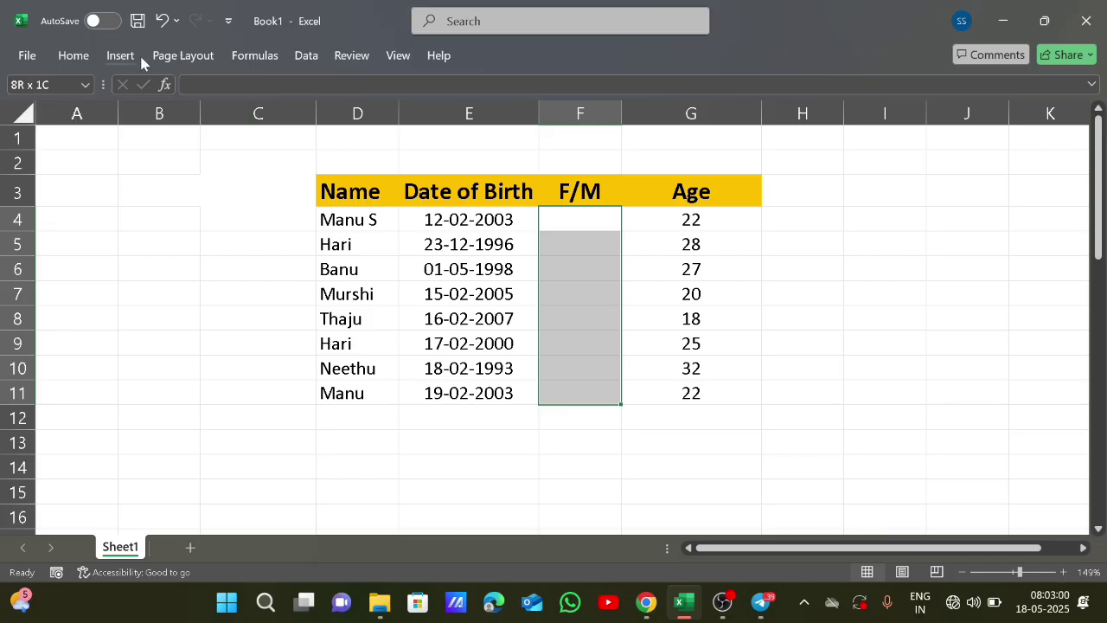
pyautogui.click(301, 57)
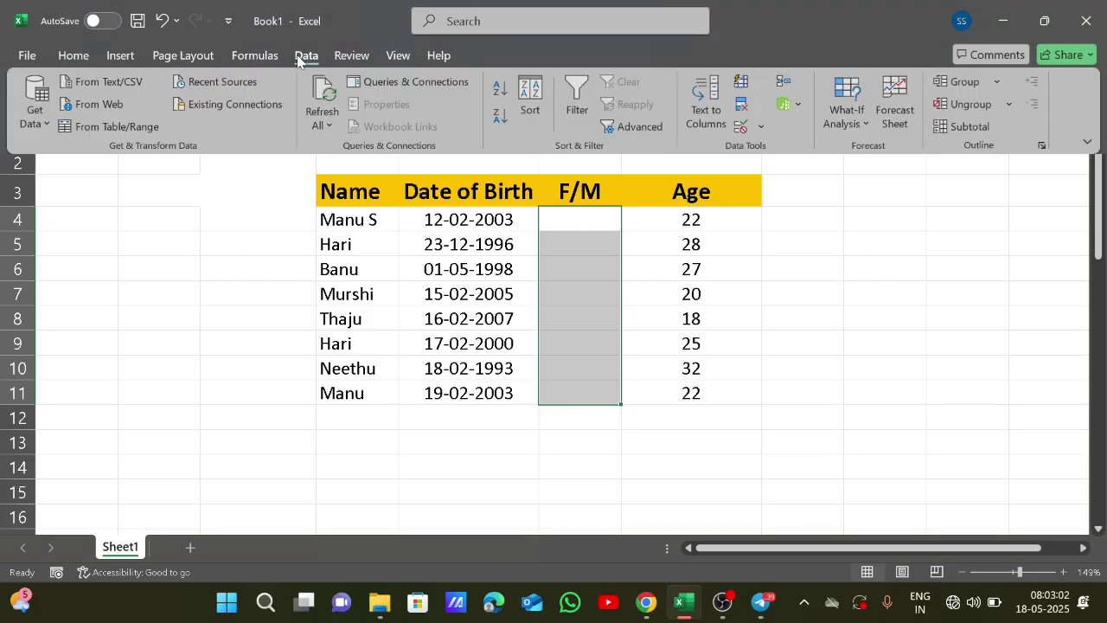
pyautogui.click(762, 126)
pyautogui.click(773, 154)
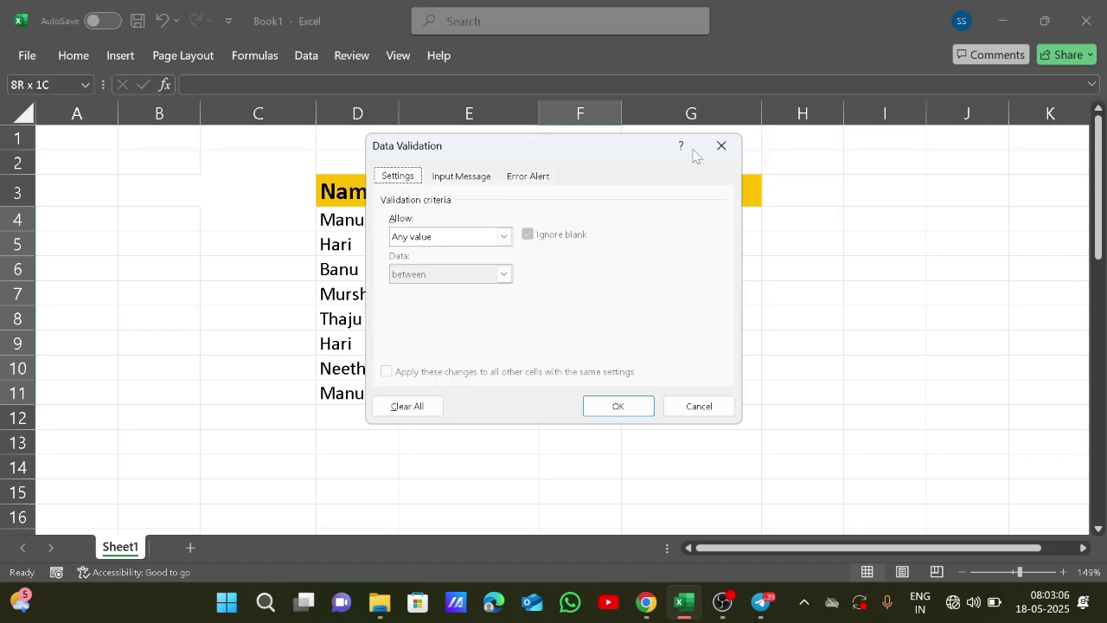
pyautogui.click(504, 237)
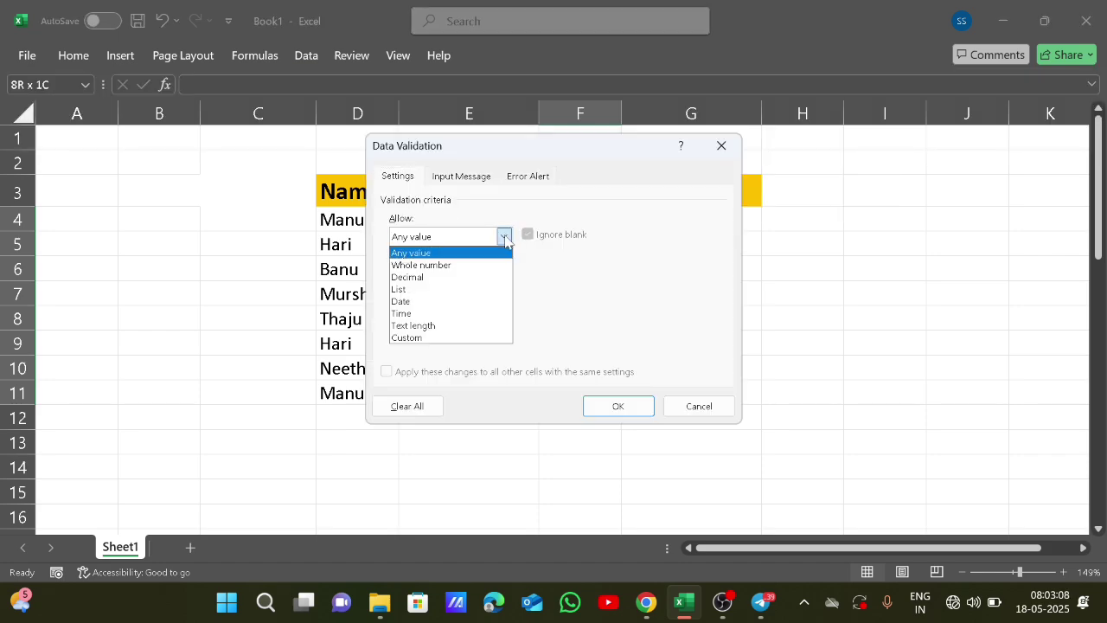
pyautogui.click(445, 289)
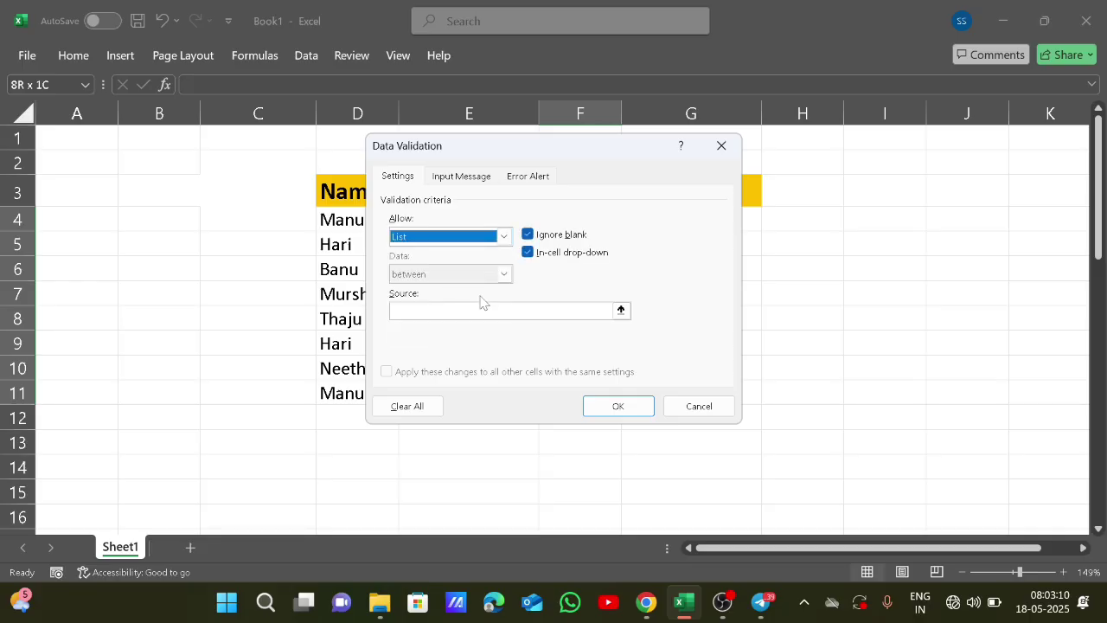
# Set the validation list source to Male, Female and apply the rule.
pyautogui.click(553, 311)
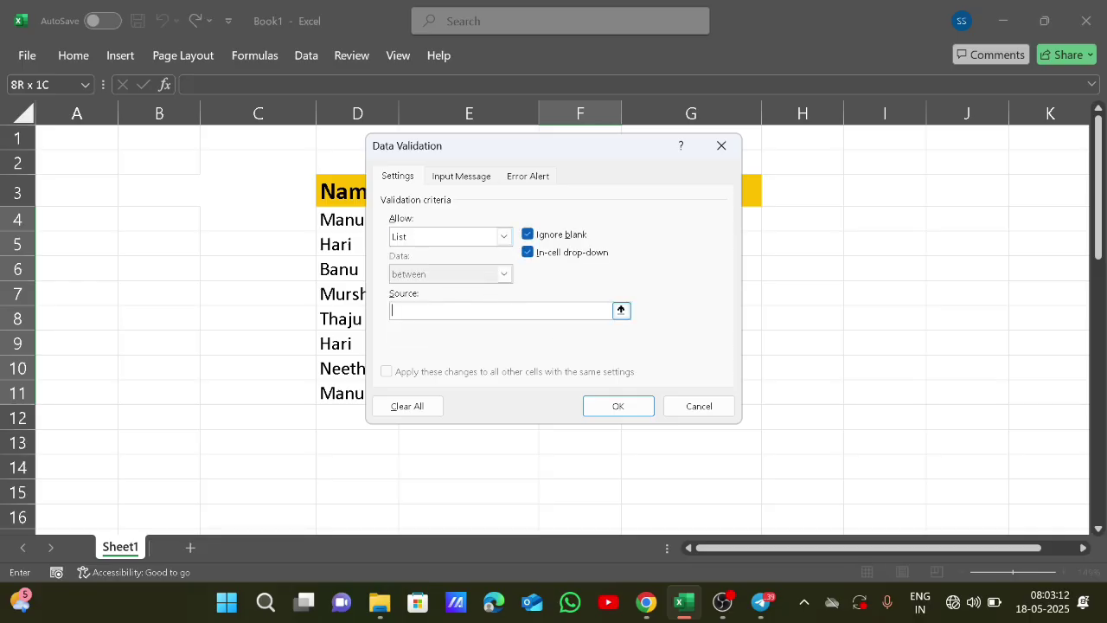
pyautogui.write('F')
pyautogui.press('BackSpace')
pyautogui.write('Male, Female')
pyautogui.press('Return')
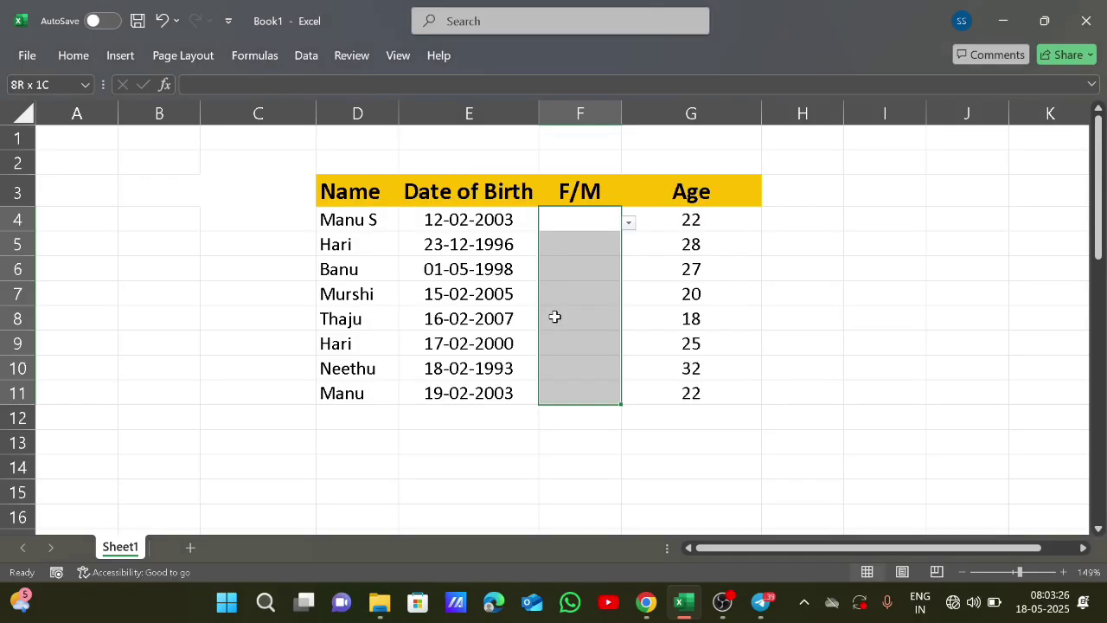
# Choose Male from the in-cell drop-down lists of F4 and F5.
pyautogui.click(631, 225)
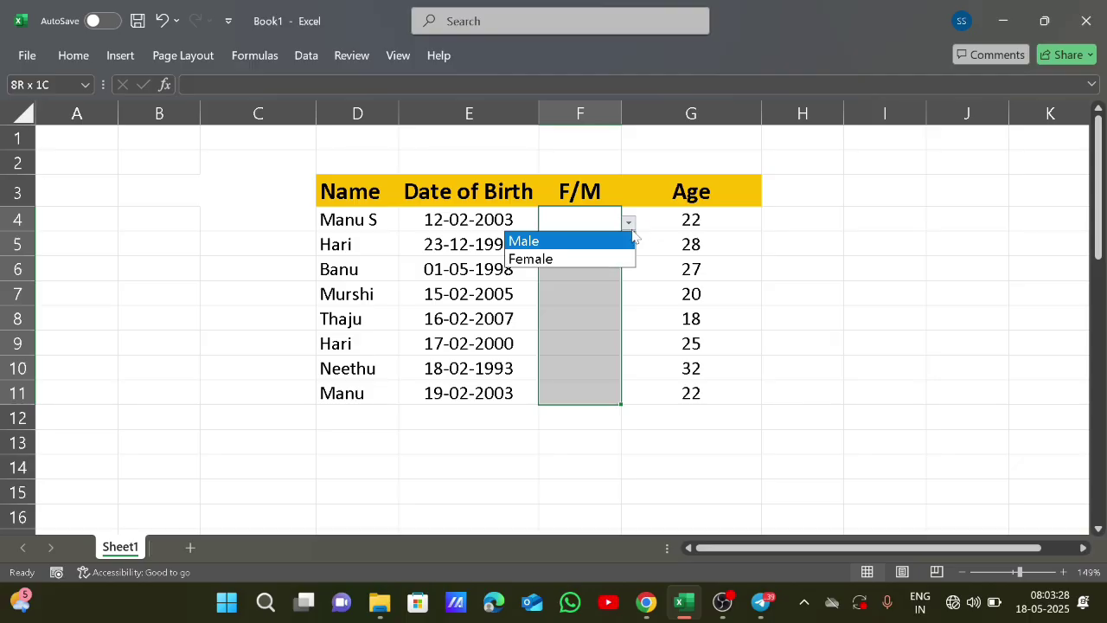
pyautogui.click(626, 240)
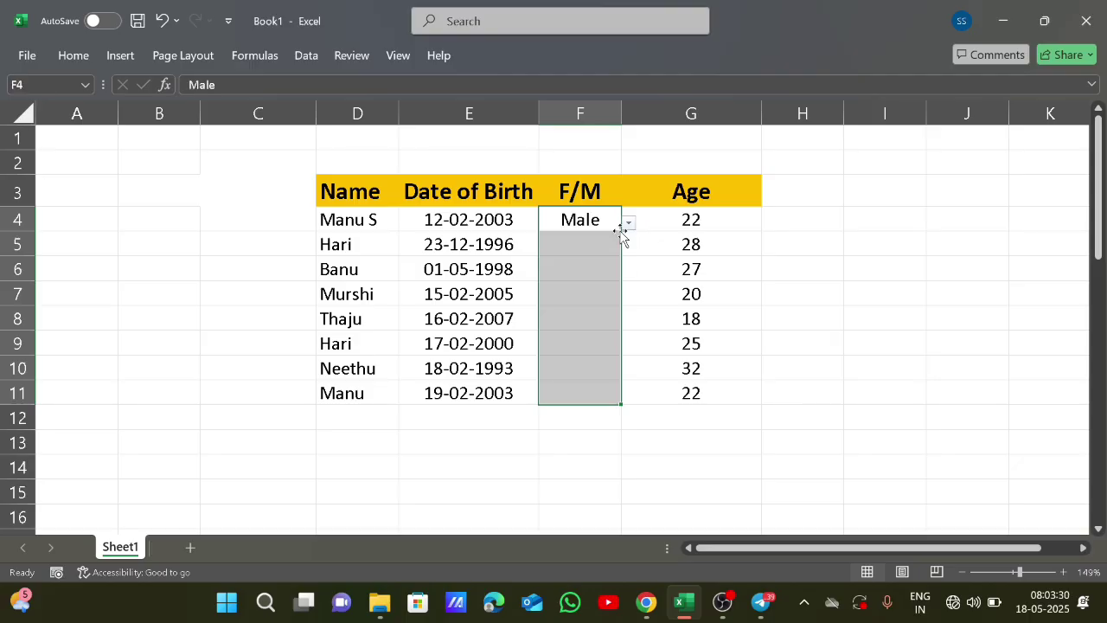
pyautogui.click(601, 235)
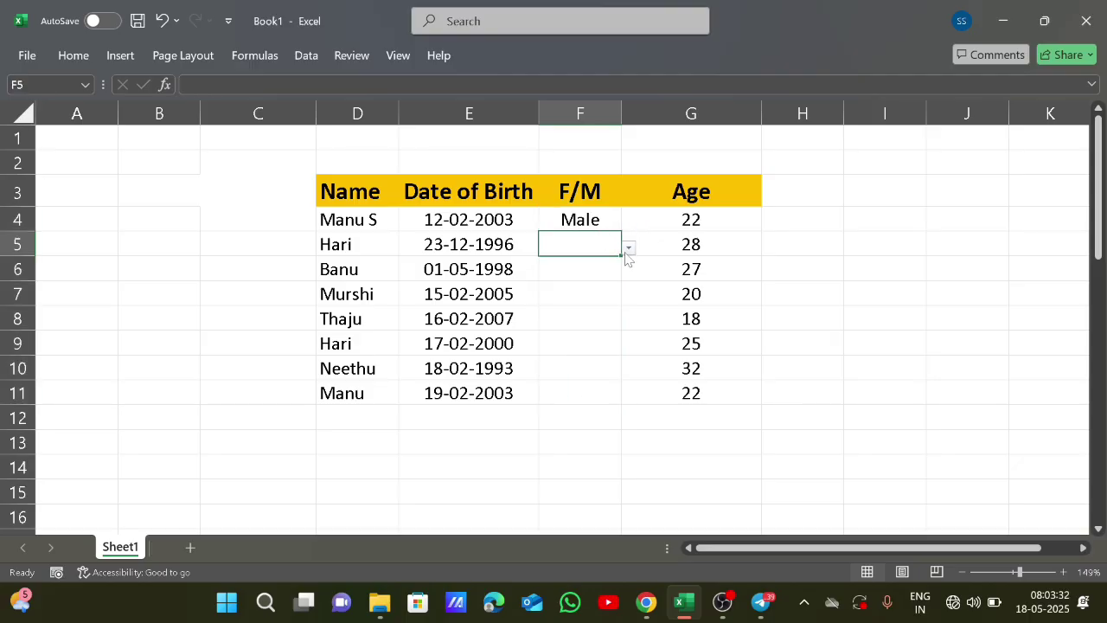
pyautogui.click(628, 249)
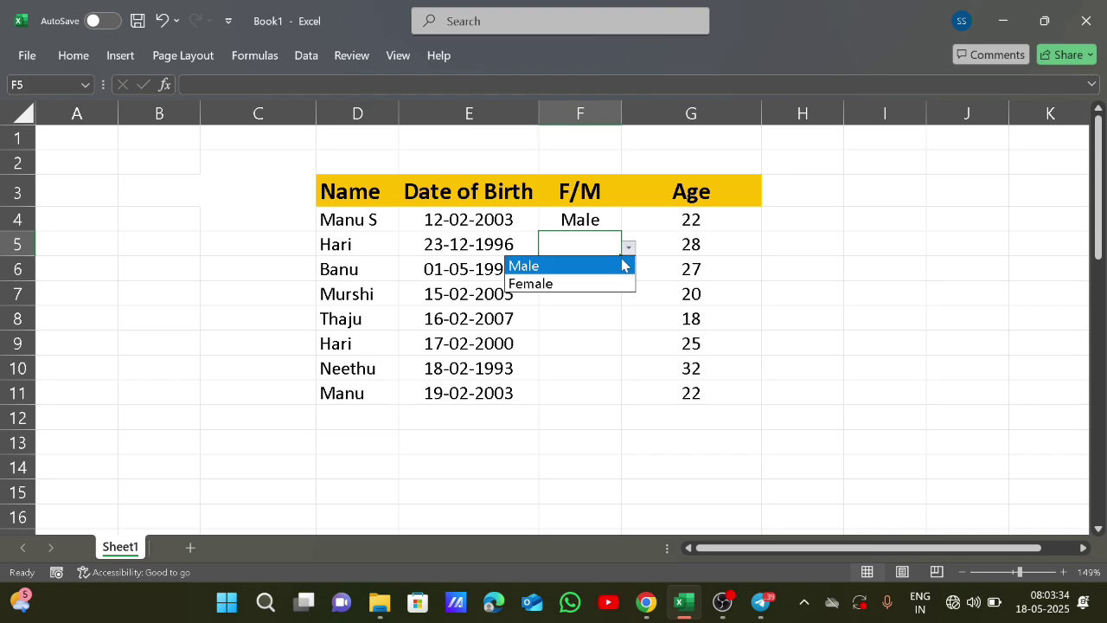
pyautogui.click(623, 264)
pyautogui.press('Down')
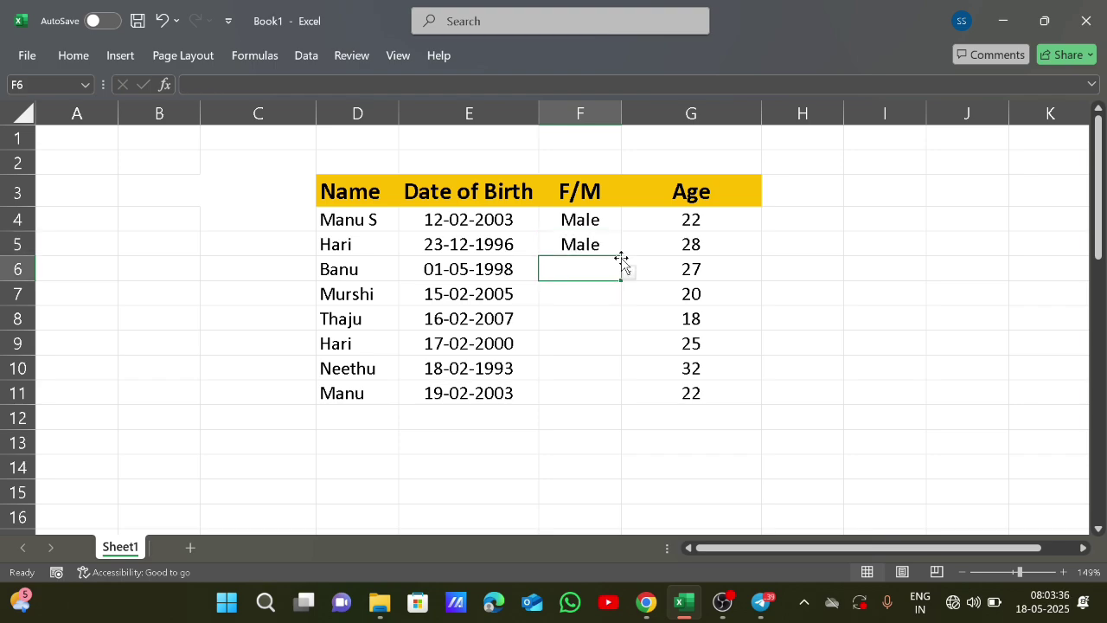
# Choose Female for F6 and Male for F7 from their in-cell drop-down lists.
pyautogui.click(629, 274)
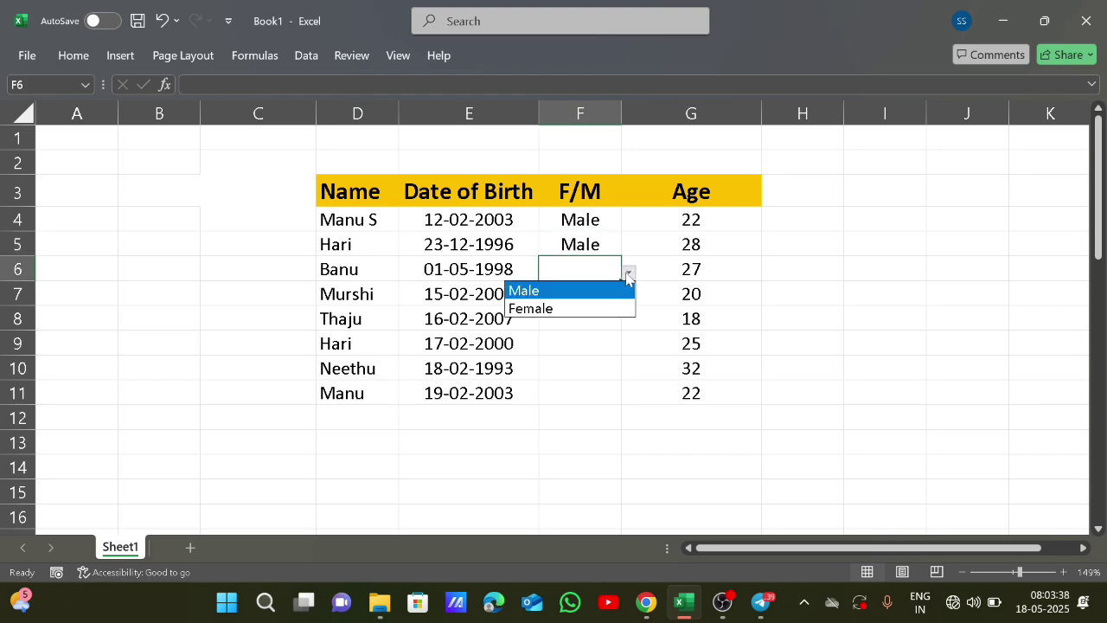
pyautogui.press('Down')
pyautogui.press('Return')
pyautogui.press('Down')
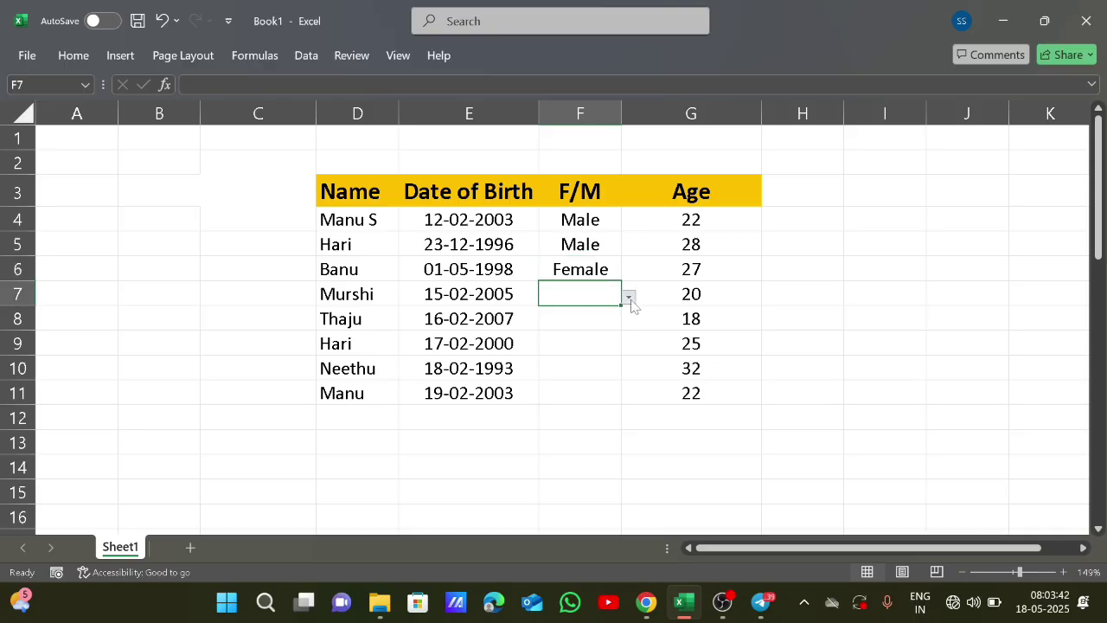
pyautogui.click(629, 299)
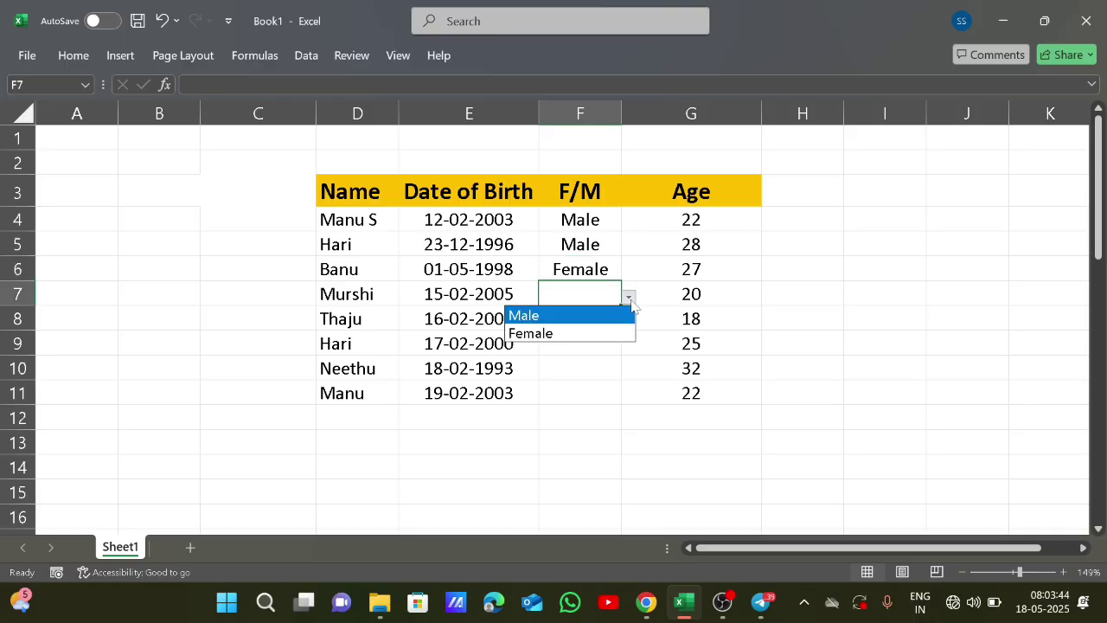
pyautogui.click(631, 299)
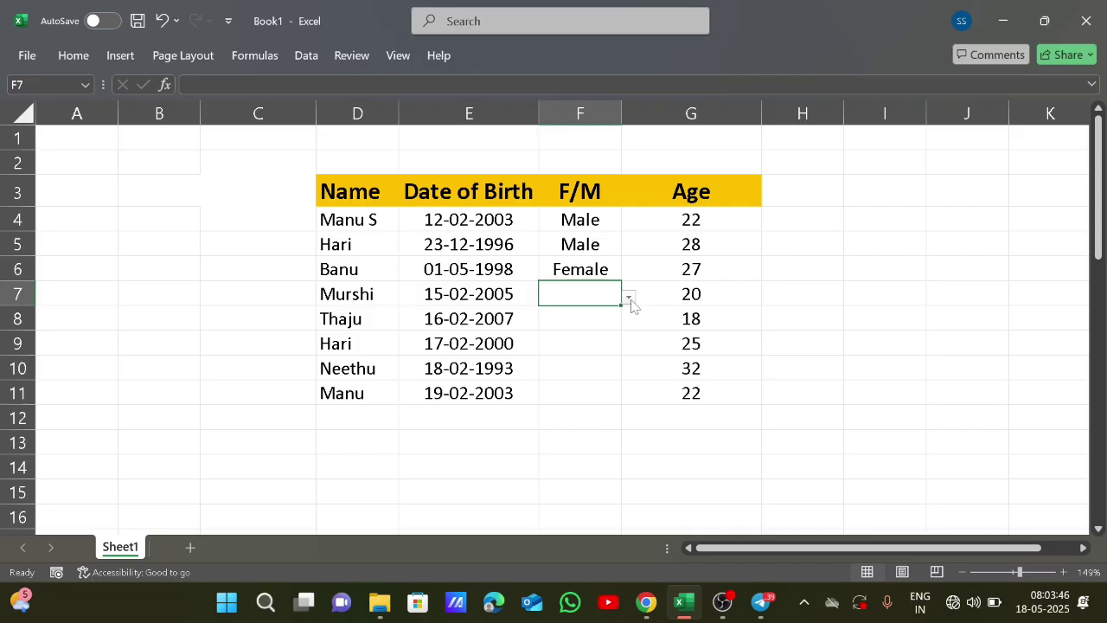
pyautogui.click(630, 300)
pyautogui.press('Return')
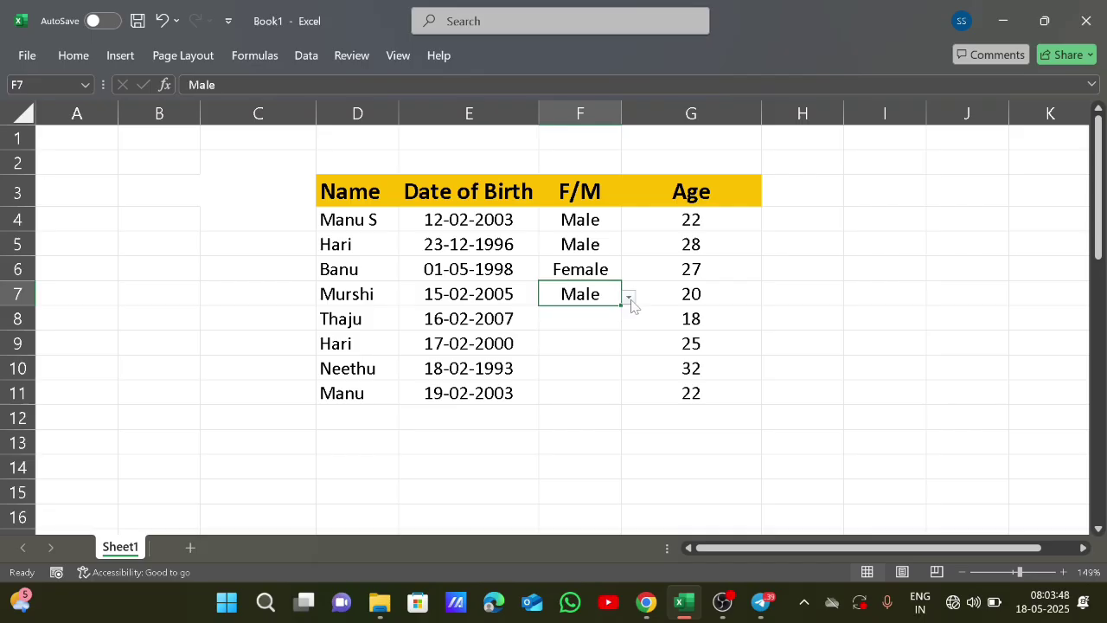